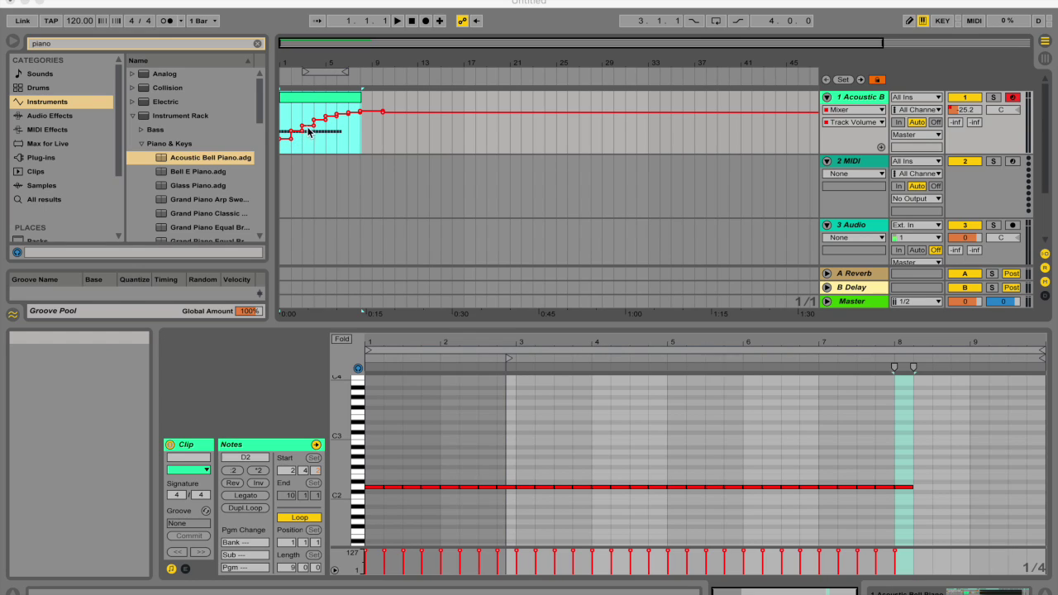
Step: Start arrangement playback so the Acoustic Bell Piano's stepped volume ramp plays over the clip
{"action": "left_click", "coordinate": [398, 21]}
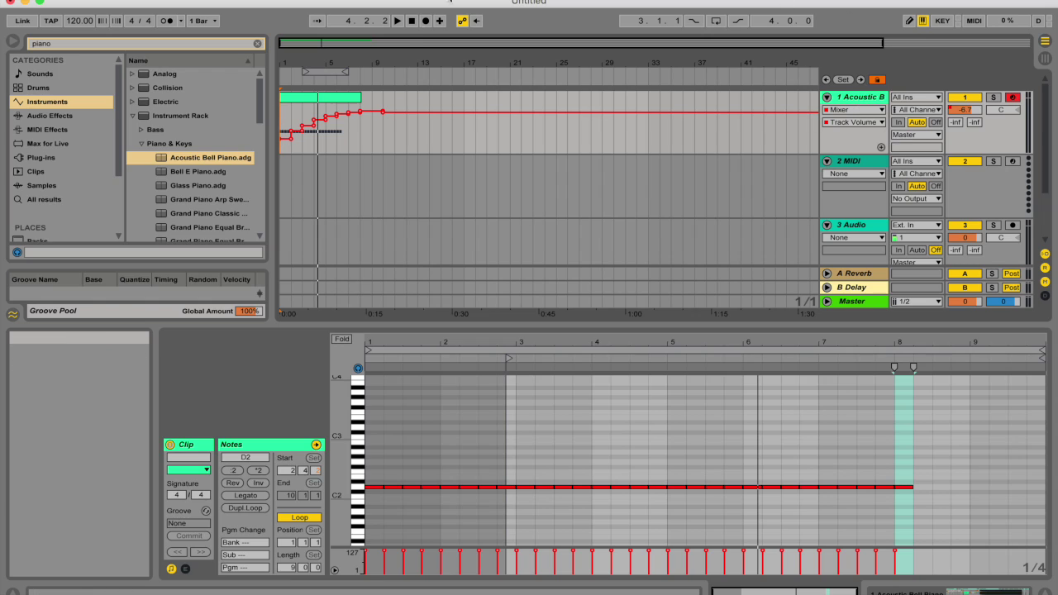
Step: Record a live volume raise on track 1 during an Arrangement Record pass, then stop
{"action": "key", "text": "Tab"}
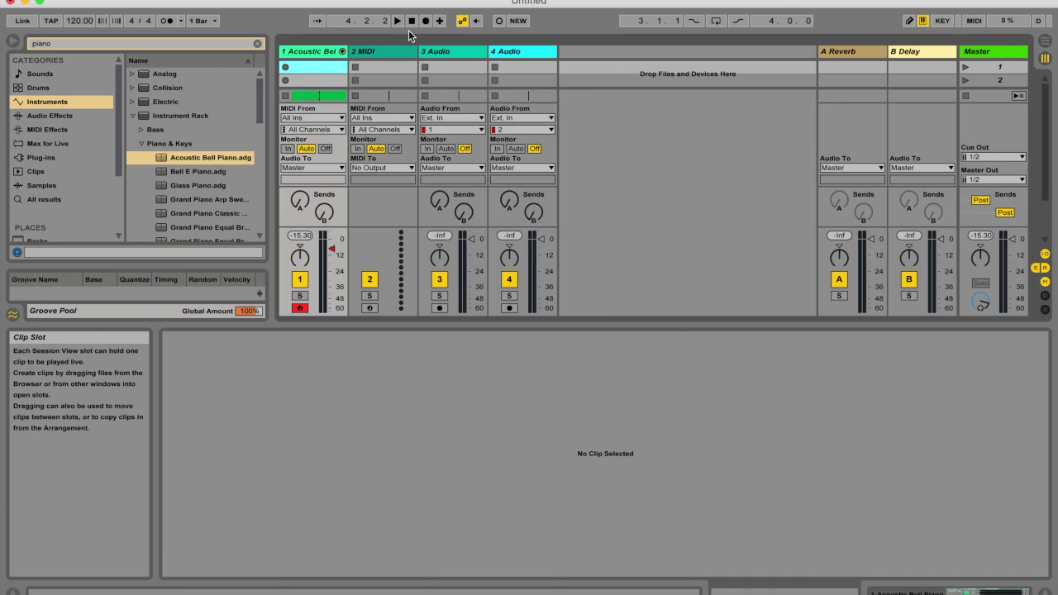
{"action": "key", "text": "Tab"}
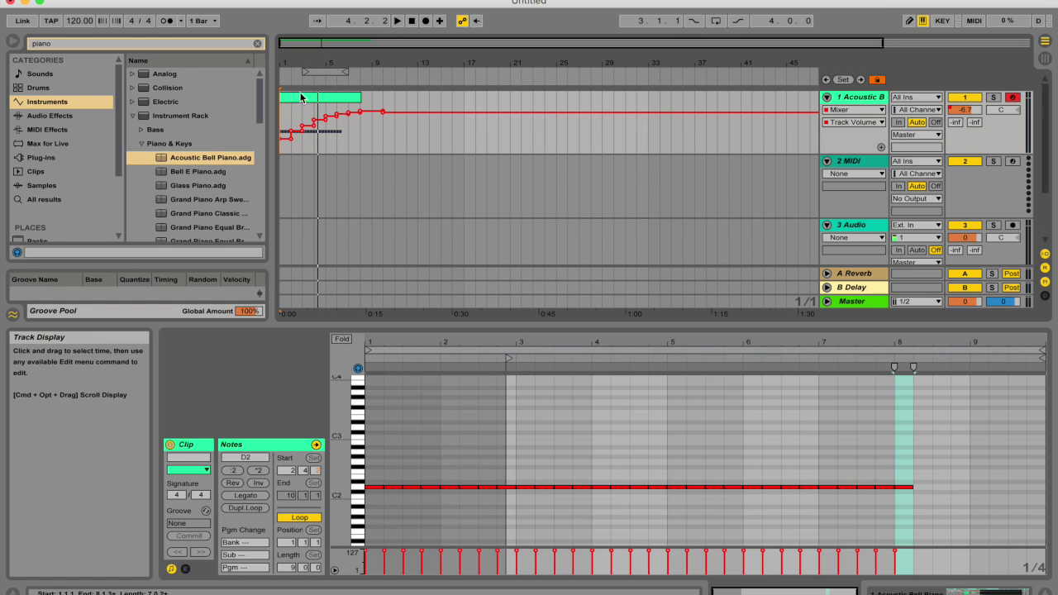
{"action": "left_click", "coordinate": [425, 21]}
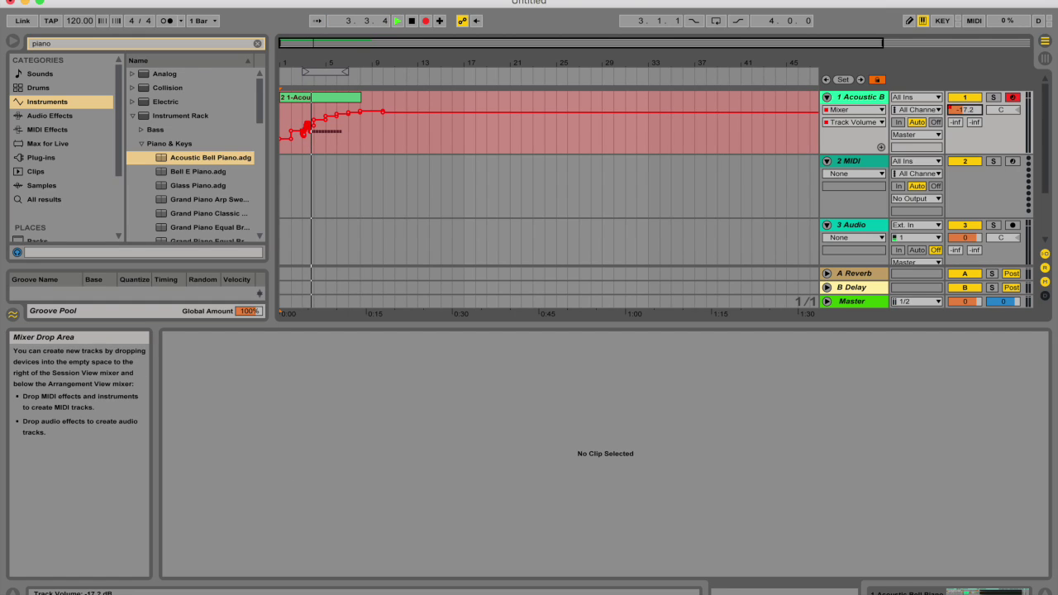
{"action": "left_click_drag", "start_coordinate": [961, 116], "coordinate": [961, 115]}
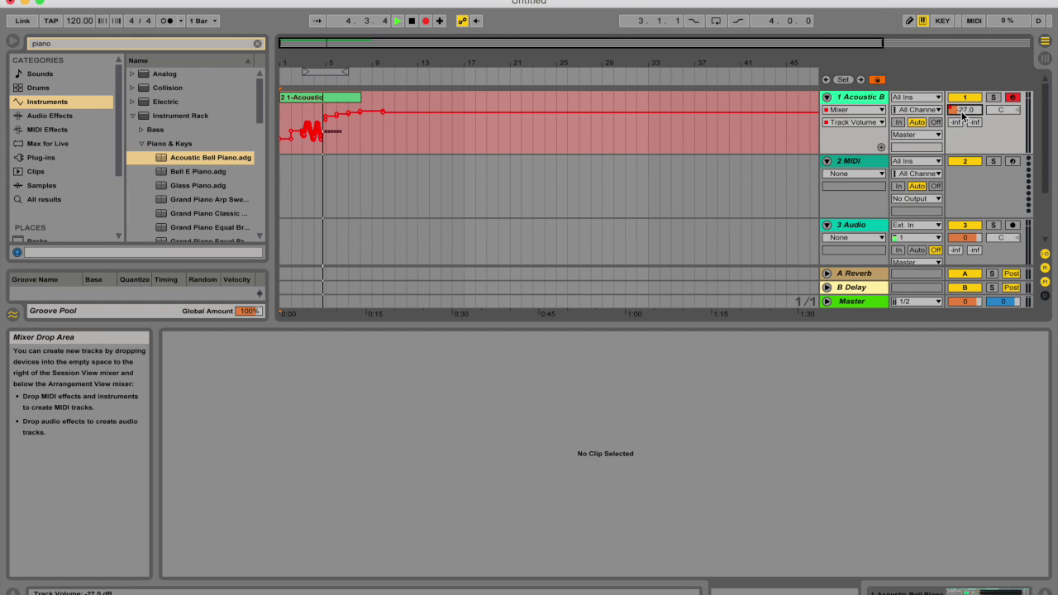
{"action": "key", "text": "space"}
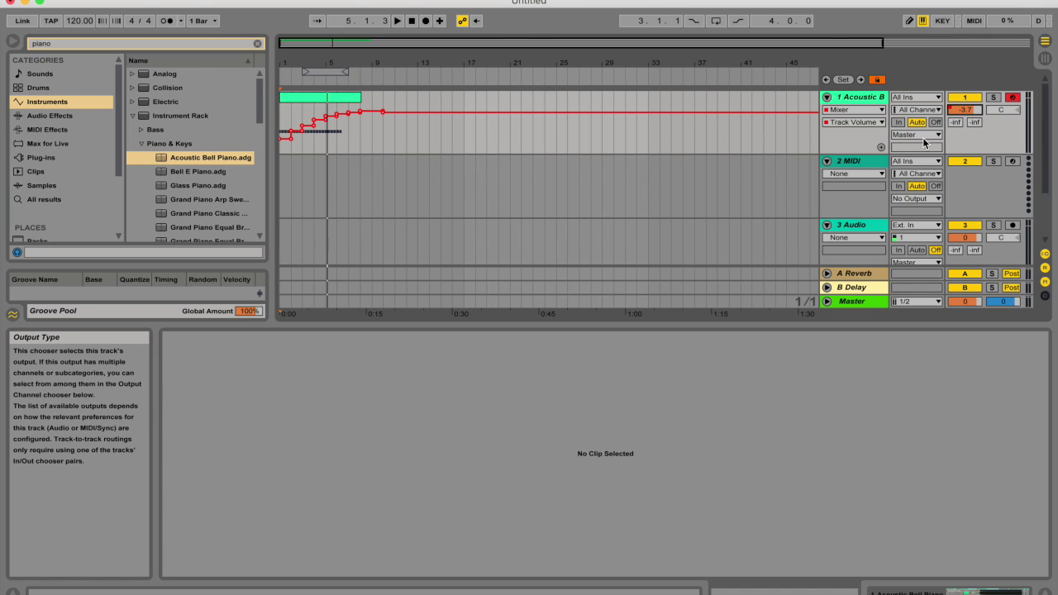
Step: Return to Arrangement View and scroll down to the recorded volume ramp
{"action": "key", "text": "Tab"}
{"action": "key", "text": "Tab"}
{"action": "key", "text": "Tab"}
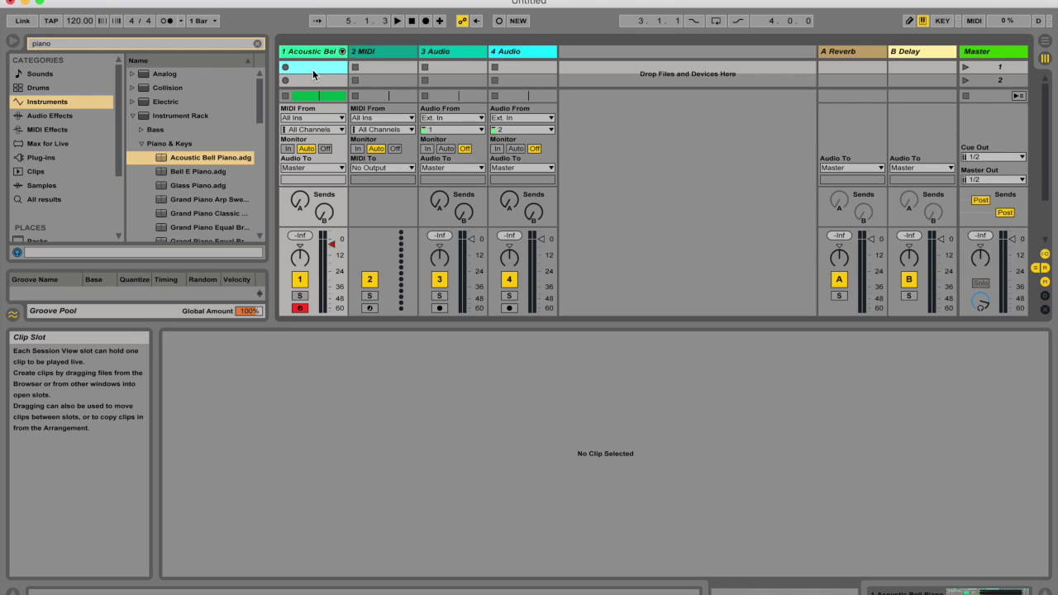
{"action": "key", "text": "Tab"}
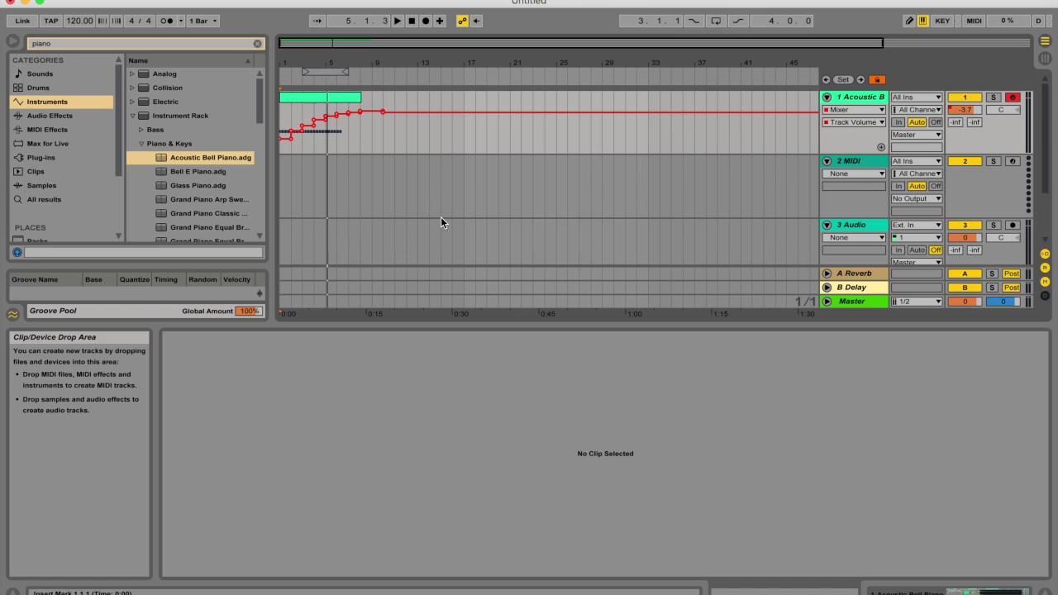
{"action": "scroll", "coordinate": [441, 216], "scroll_direction": "down", "scroll_amount": 1}
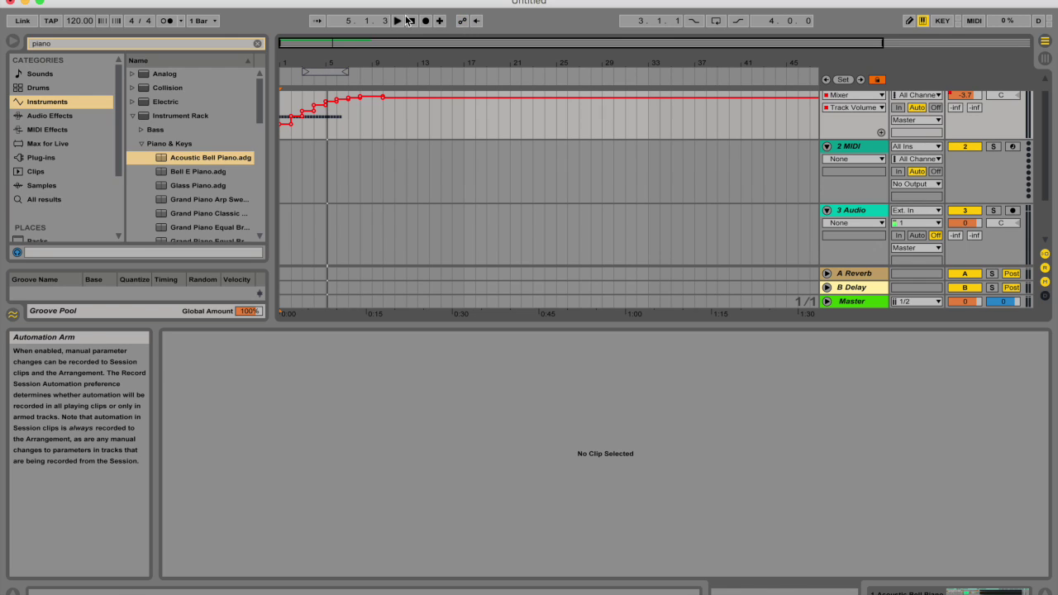
Step: With Automation Arm on, record a downward volume move on track 1, then stop
{"action": "left_click", "coordinate": [425, 21]}
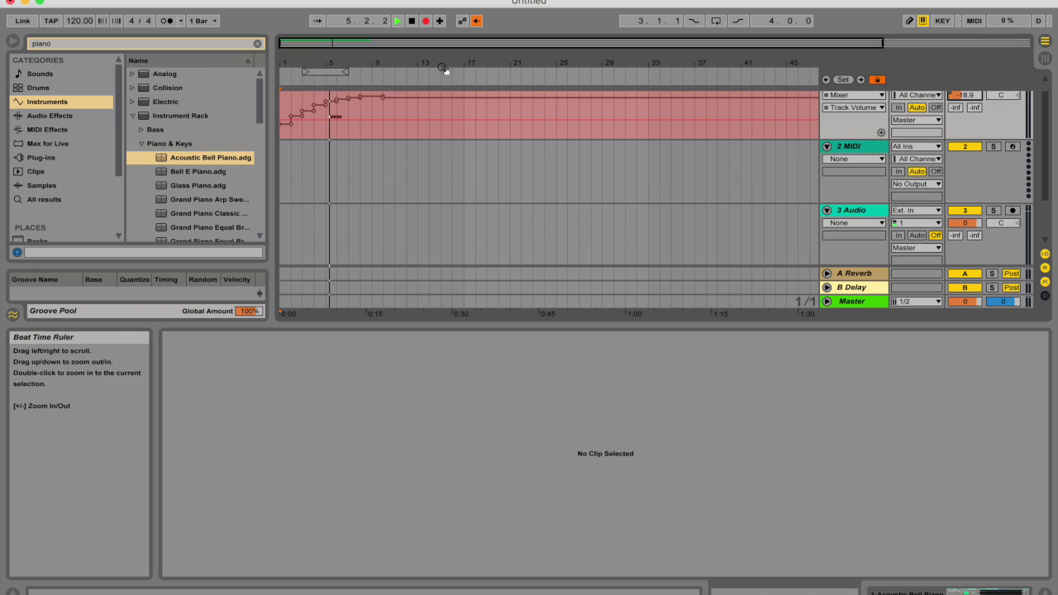
{"action": "left_click", "coordinate": [462, 21]}
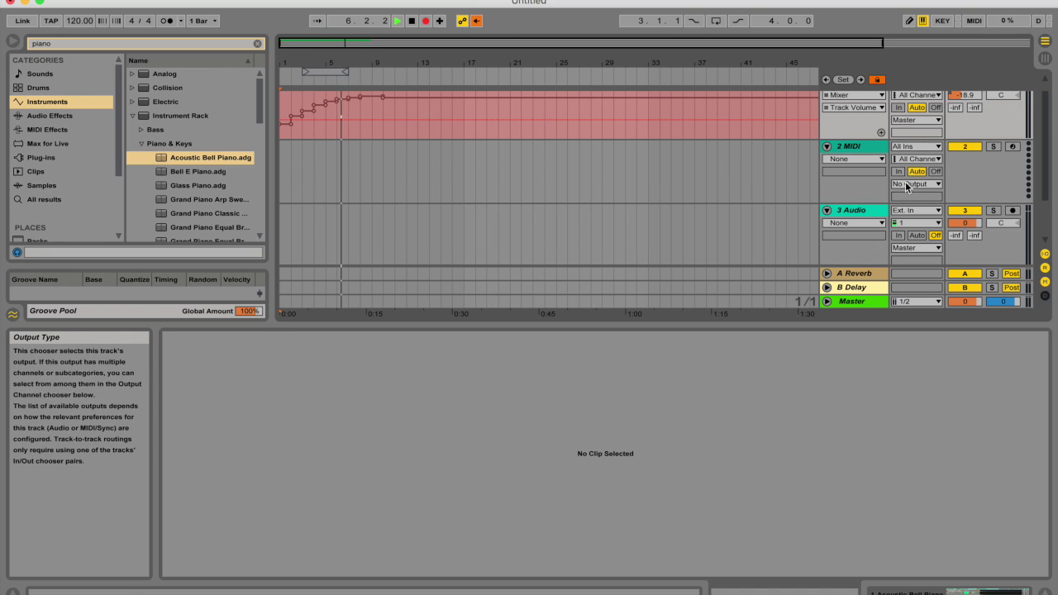
{"action": "left_click_drag", "start_coordinate": [964, 95], "coordinate": [965, 104]}
{"action": "key", "text": "space"}
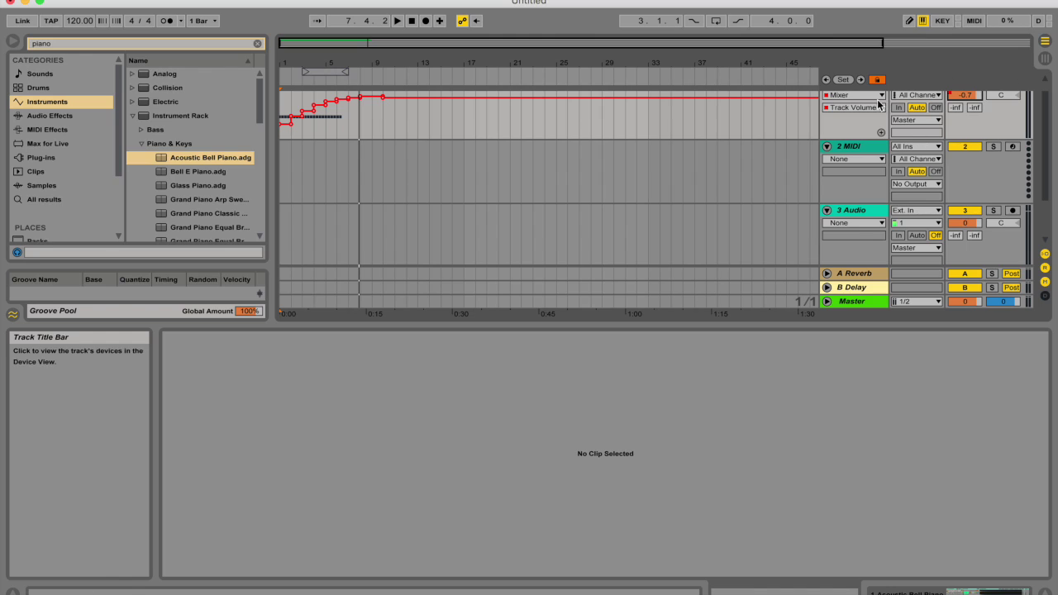
{"action": "scroll", "coordinate": [757, 124], "scroll_direction": "up", "scroll_amount": 1}
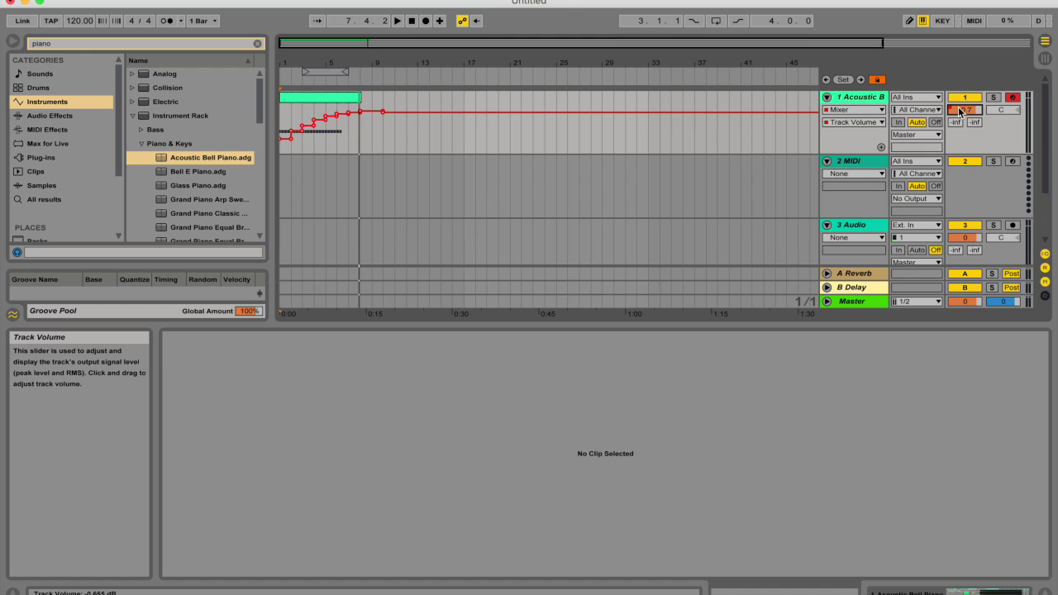
Step: Switch to Session View showing the armed Acoustic Bell Piano track and empty clip slots
{"action": "key", "text": "Tab"}
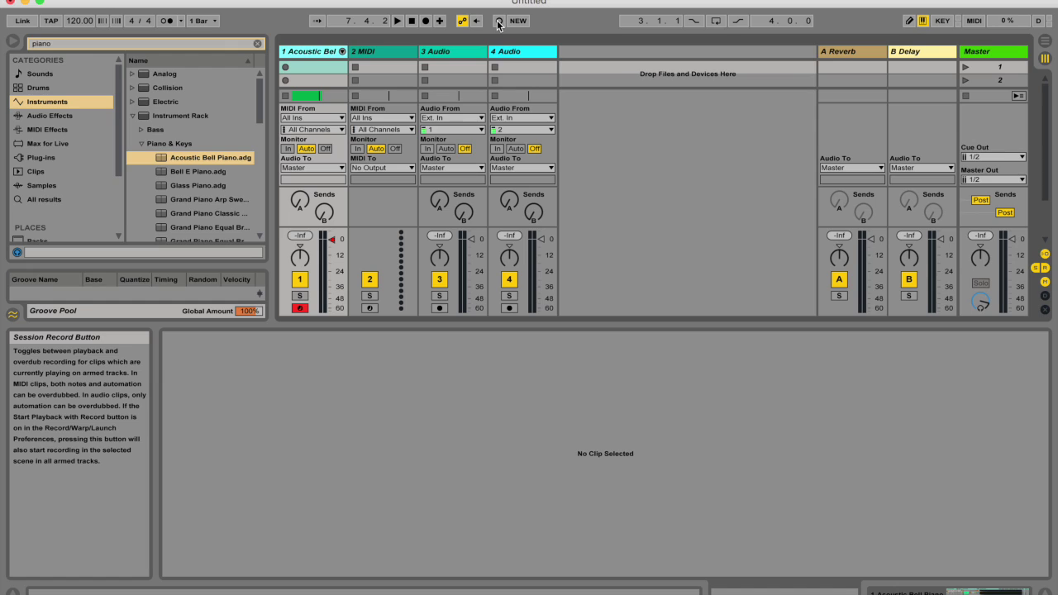
Step: Draw a MIDI clip in track 1's first slot with C#3 followed by rising notes
{"action": "double_click", "coordinate": [309, 67]}
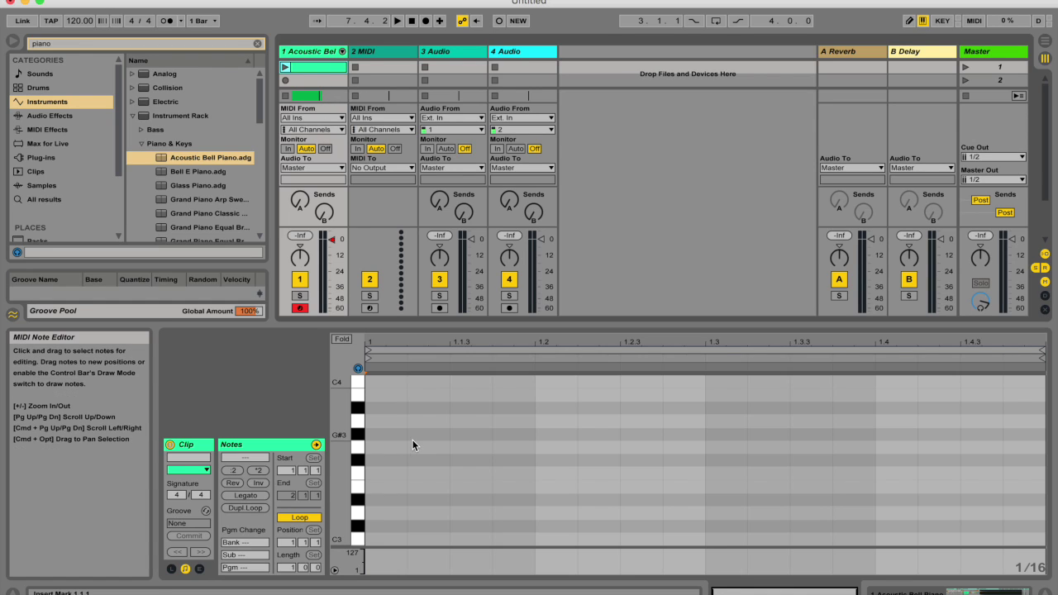
{"action": "key", "text": "b"}
{"action": "left_click", "coordinate": [380, 525]}
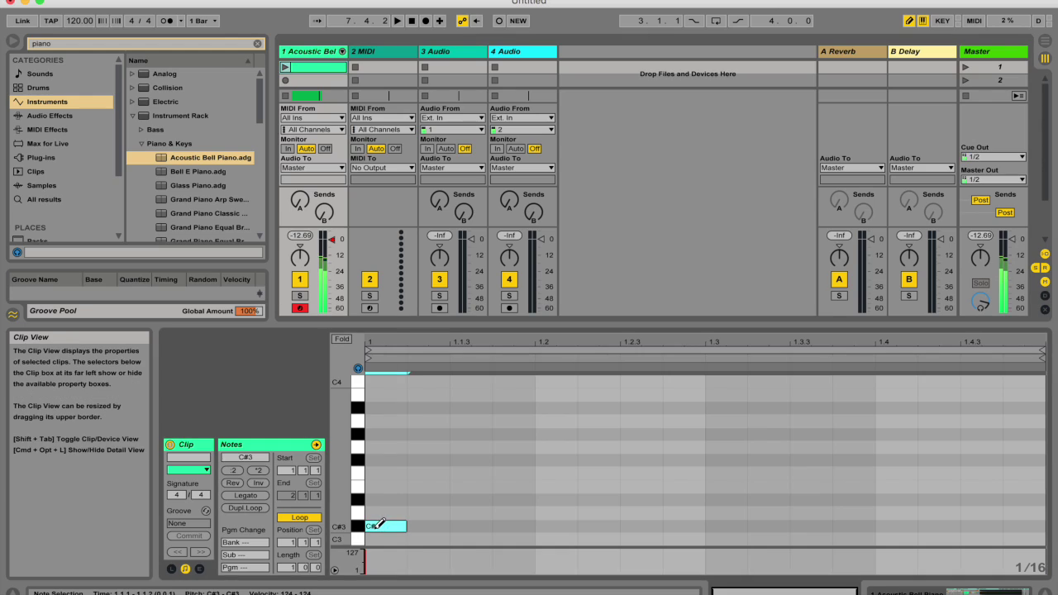
{"action": "left_click", "coordinate": [392, 487]}
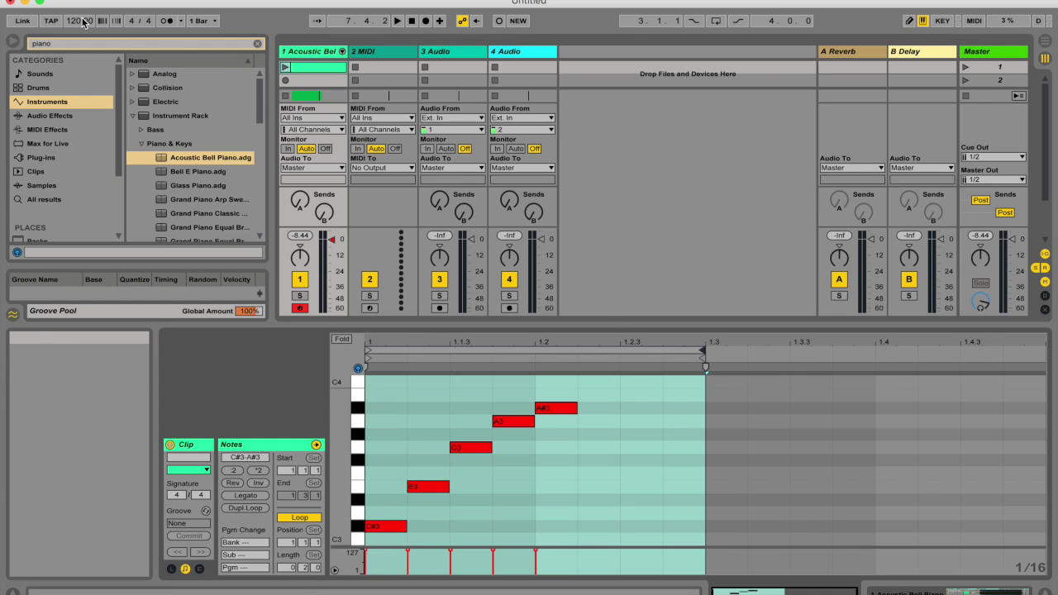
Step: Set tempo to 60 BPM and session-record track 1 volume dipping and recovering, relaunching the clip
{"action": "left_click", "coordinate": [79, 21]}
{"action": "type", "text": "60"}
{"action": "left_click", "coordinate": [499, 21]}
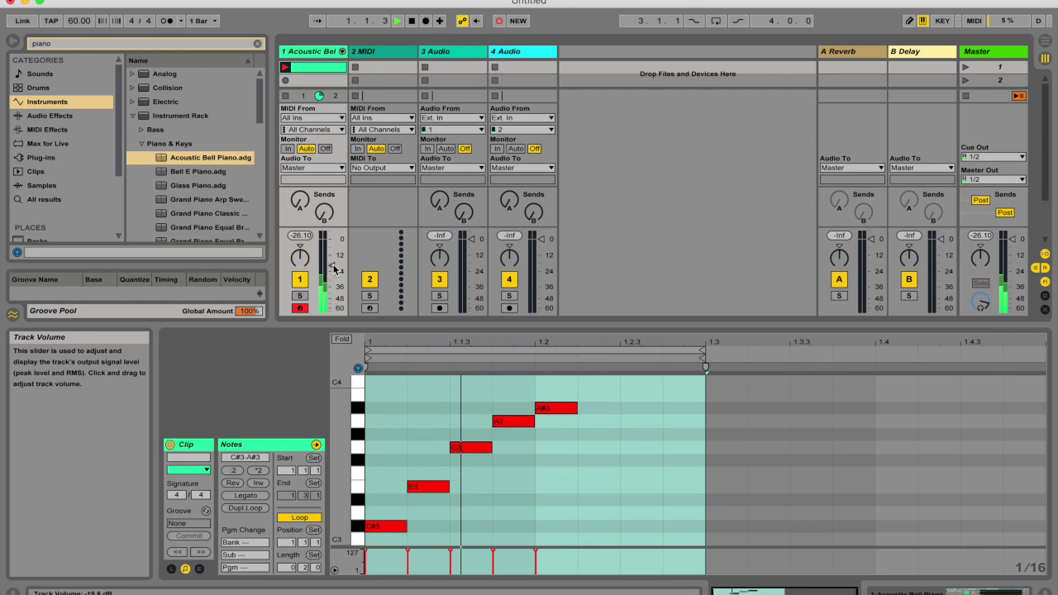
{"action": "left_click_drag", "start_coordinate": [332, 278], "coordinate": [335, 285]}
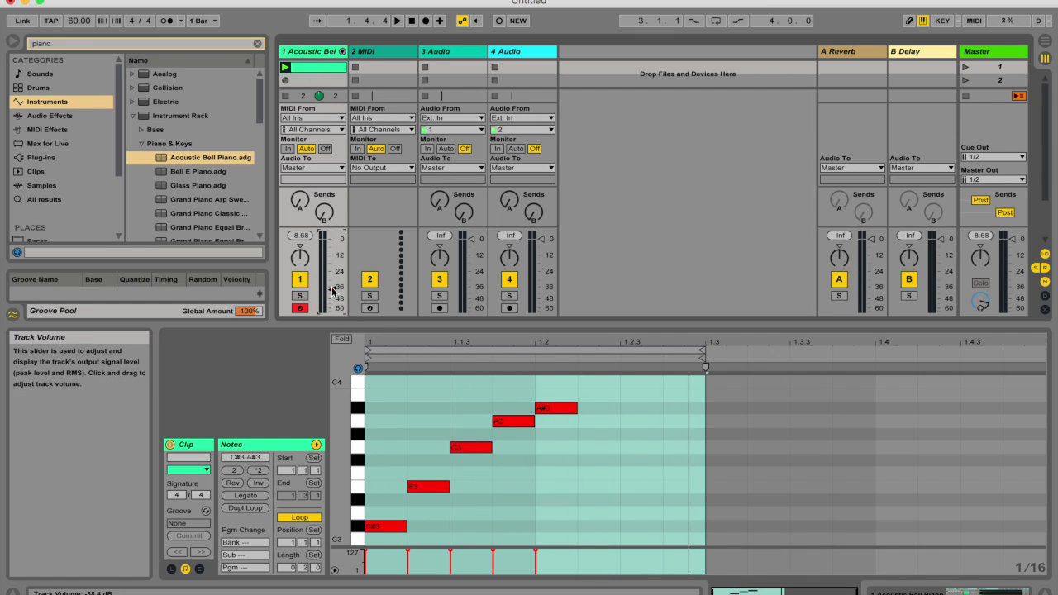
{"action": "left_click_drag", "start_coordinate": [334, 295], "coordinate": [335, 277]}
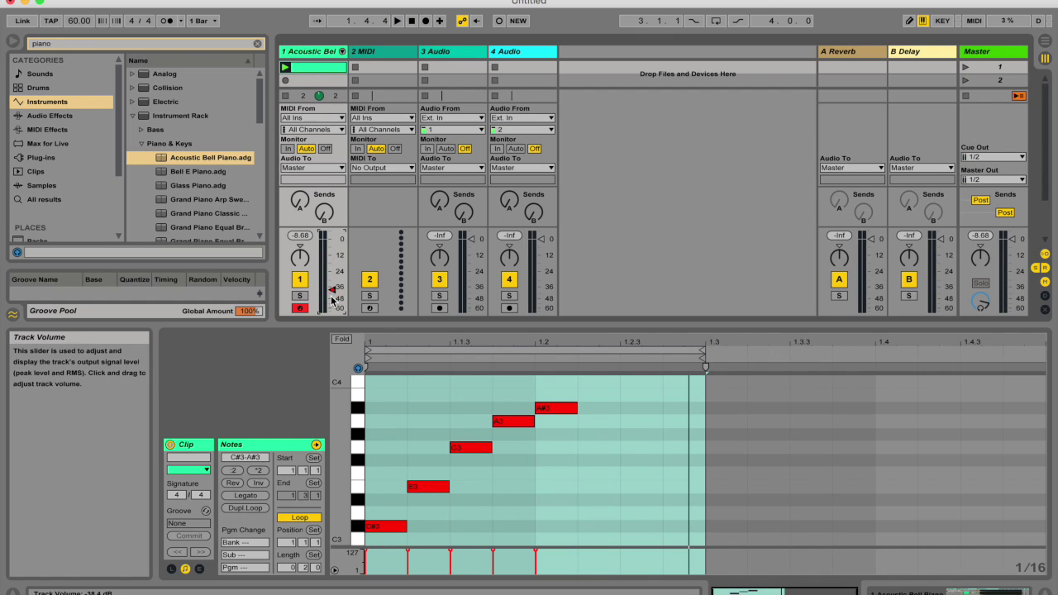
{"action": "left_click", "coordinate": [285, 67]}
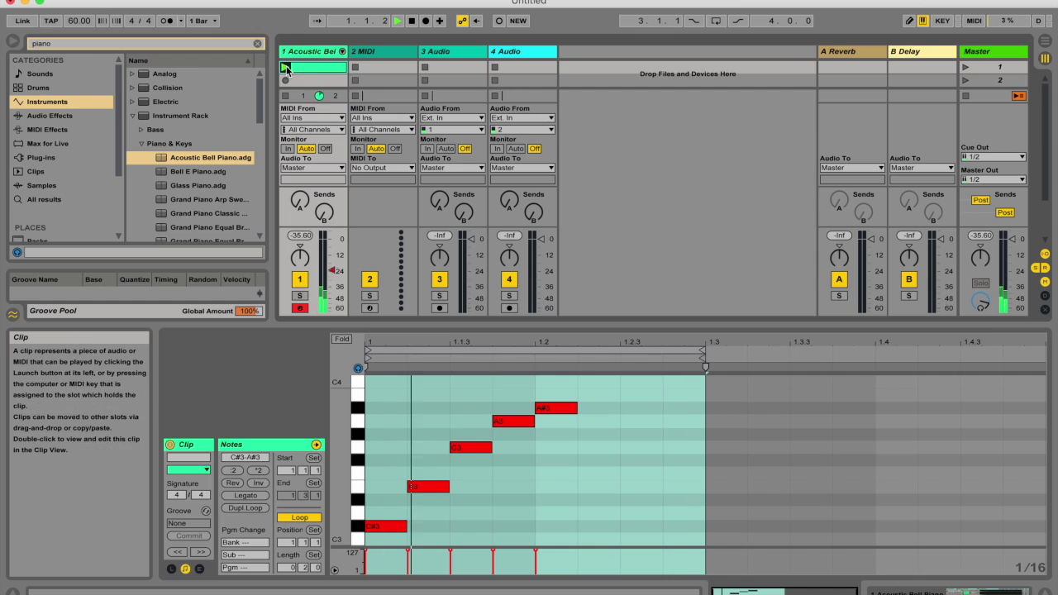
Step: Copy track 1's clip into track 2's first slot and load Grand Piano Arp Sweeper onto track 2
{"action": "left_click", "coordinate": [365, 273]}
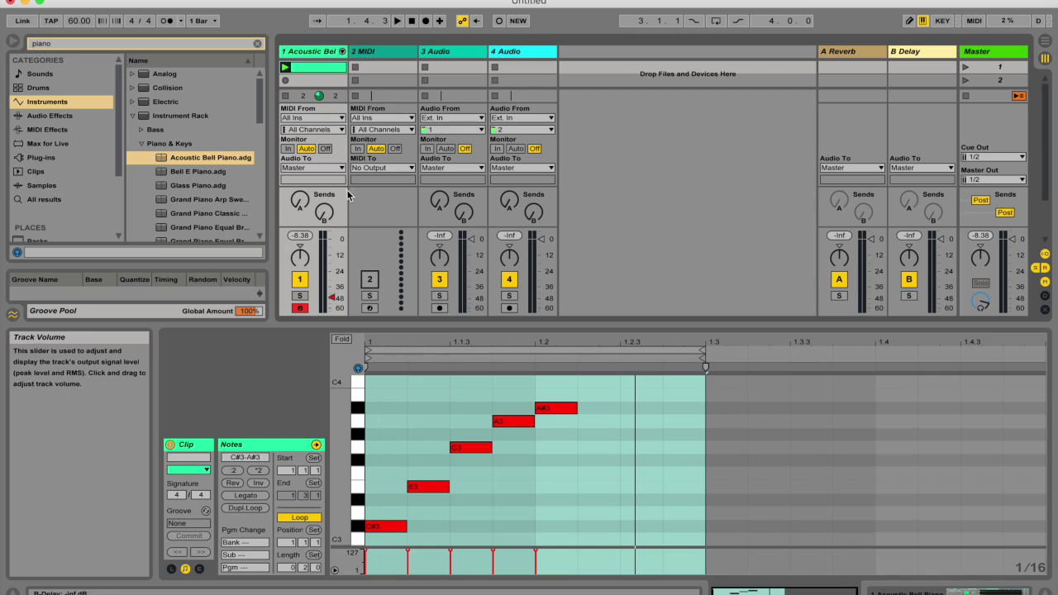
{"action": "left_click_drag", "start_coordinate": [338, 65], "coordinate": [384, 71]}
{"action": "left_click_drag", "start_coordinate": [198, 200], "coordinate": [381, 47]}
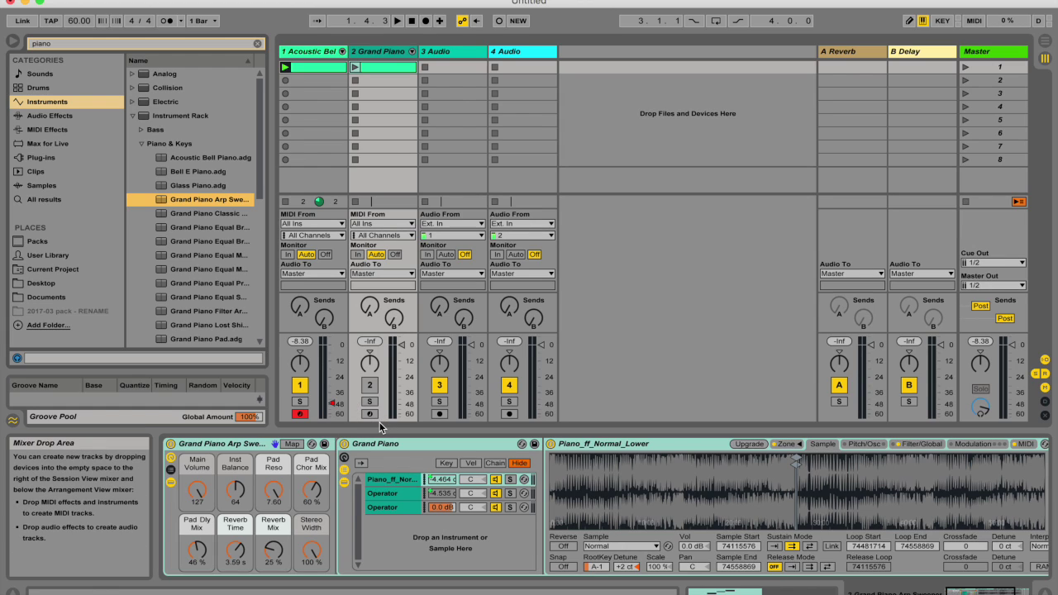
Step: Set 'Record Session automation in' to Armed Tracks under Record/Warp/Launch preferences and close them
{"action": "key", "text": "super+comma"}
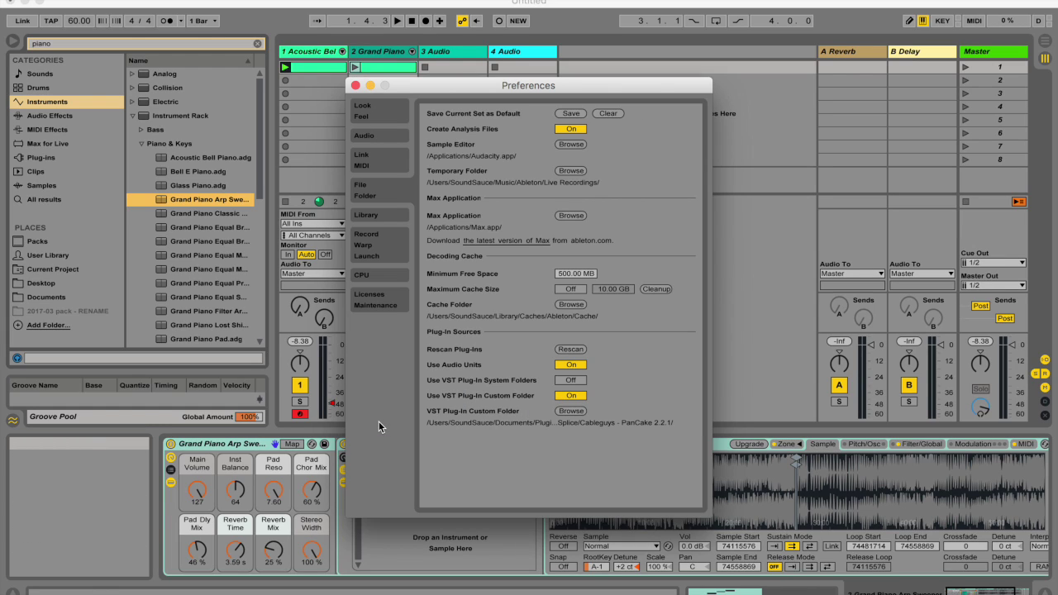
{"action": "left_click", "coordinate": [365, 245]}
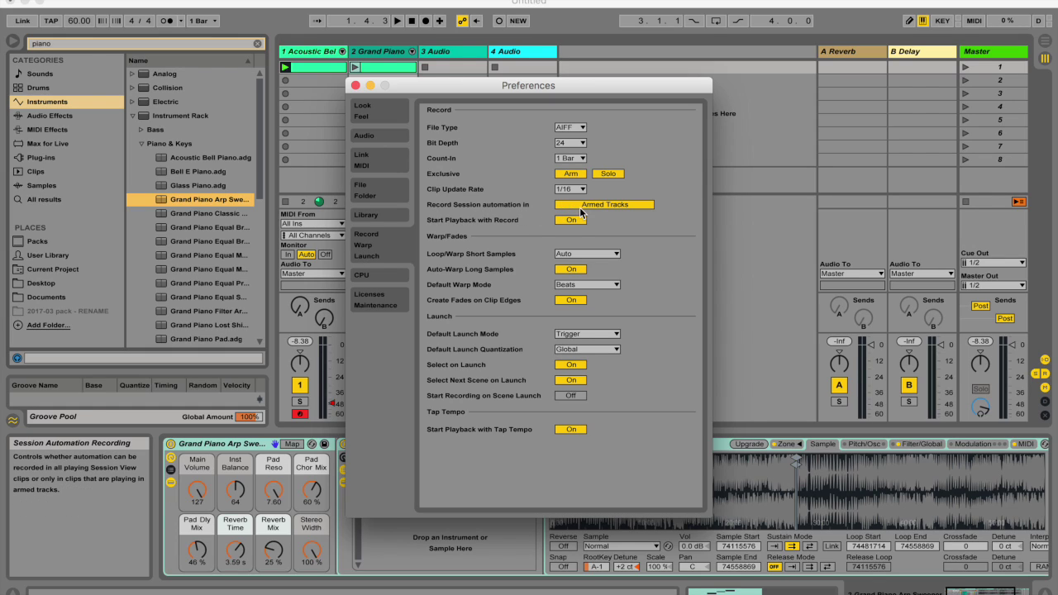
{"action": "left_click", "coordinate": [594, 205]}
{"action": "left_click", "coordinate": [595, 205]}
{"action": "left_click", "coordinate": [594, 205]}
{"action": "left_click", "coordinate": [595, 205]}
{"action": "left_click", "coordinate": [594, 205]}
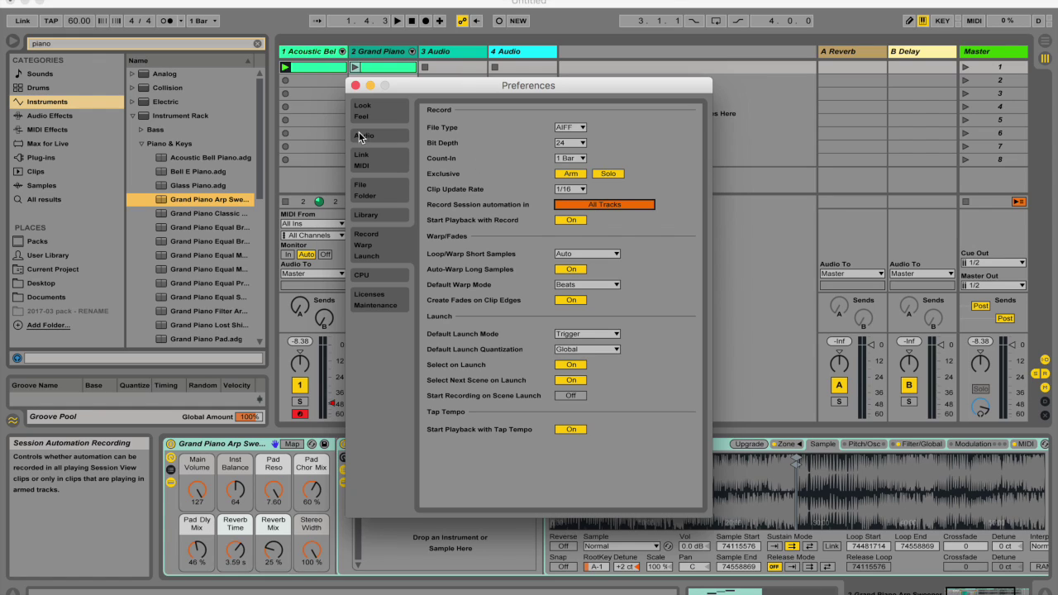
{"action": "left_click", "coordinate": [355, 85]}
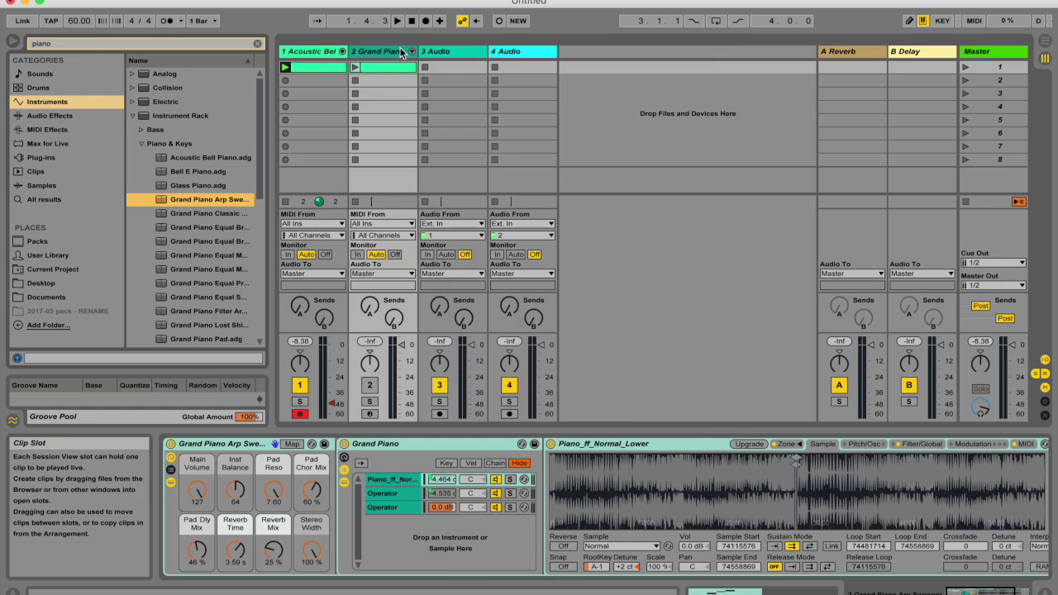
Step: Session-record track 2's volume dropping to about -40 dB, then stop
{"action": "left_click", "coordinate": [501, 20]}
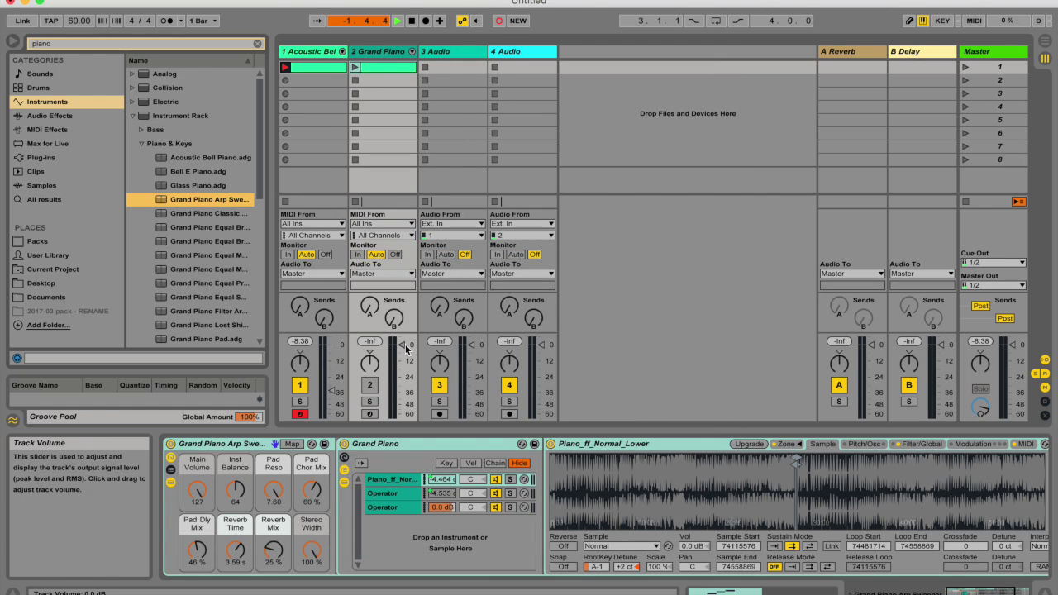
{"action": "left_click_drag", "start_coordinate": [405, 350], "coordinate": [408, 411]}
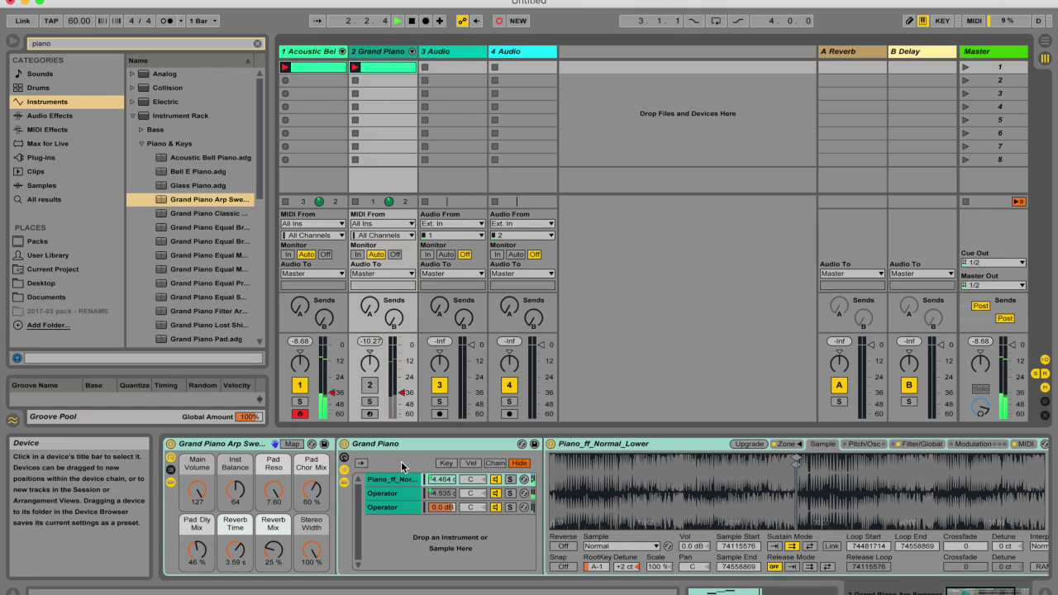
{"action": "key", "text": "space"}
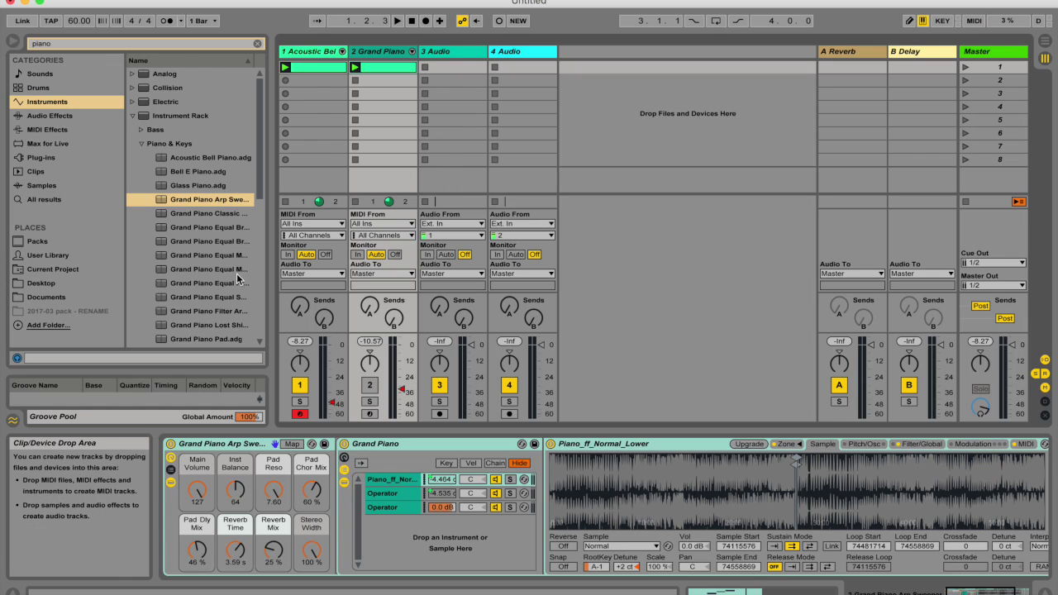
Step: Open track 2's clip in the note editor and recheck the recording preferences
{"action": "double_click", "coordinate": [380, 68]}
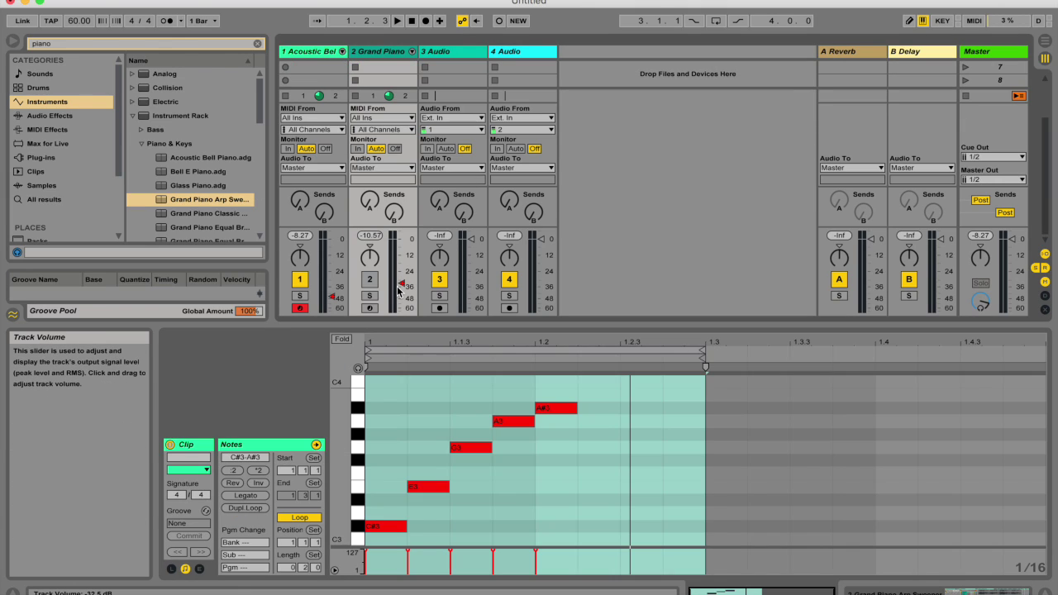
{"action": "key", "text": "super+comma"}
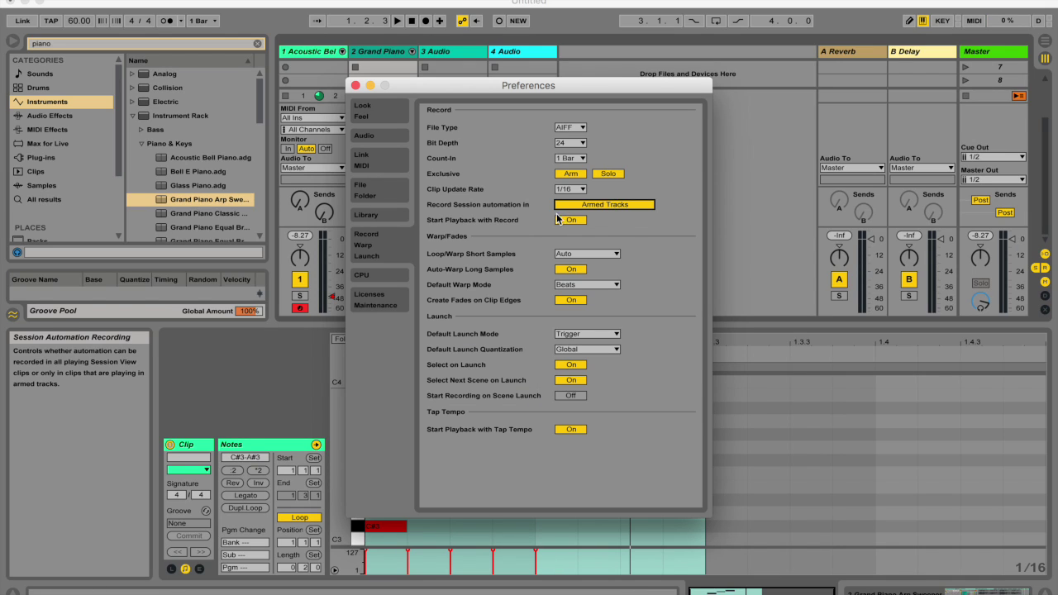
{"action": "left_click", "coordinate": [356, 86]}
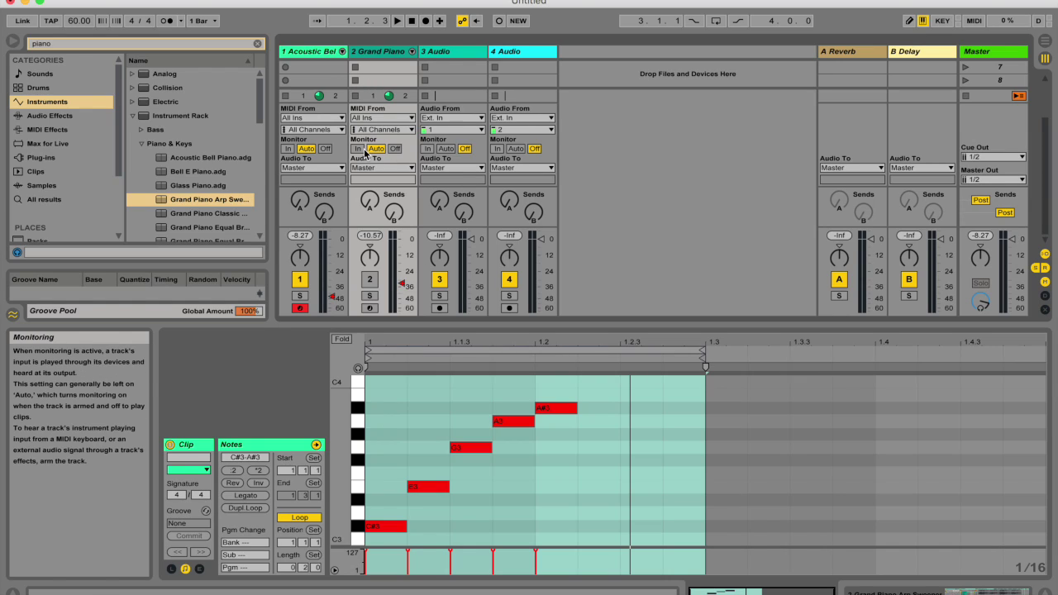
Step: Select the Acoustic Bell Piano track in Session View
{"action": "key", "text": "Tab"}
{"action": "key", "text": "Tab"}
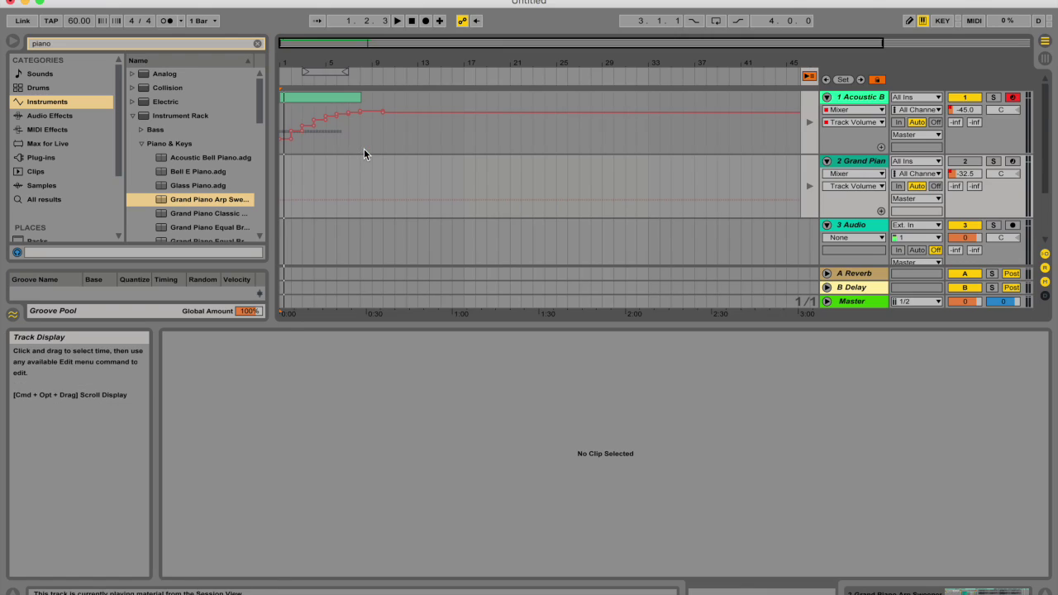
{"action": "left_click", "coordinate": [340, 56]}
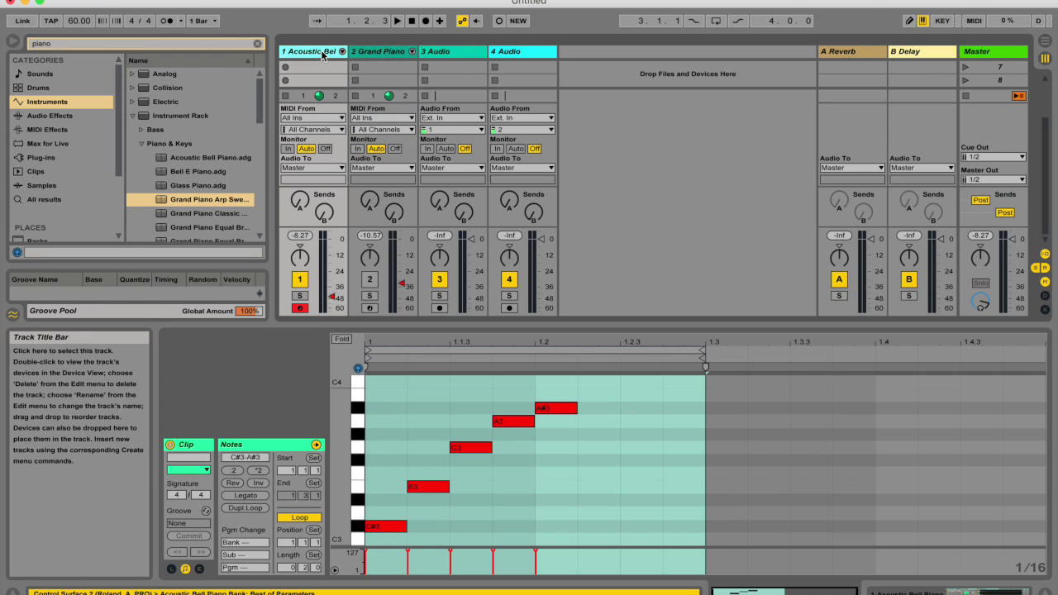
{"action": "scroll", "coordinate": [329, 83], "scroll_direction": "up", "scroll_amount": 6}
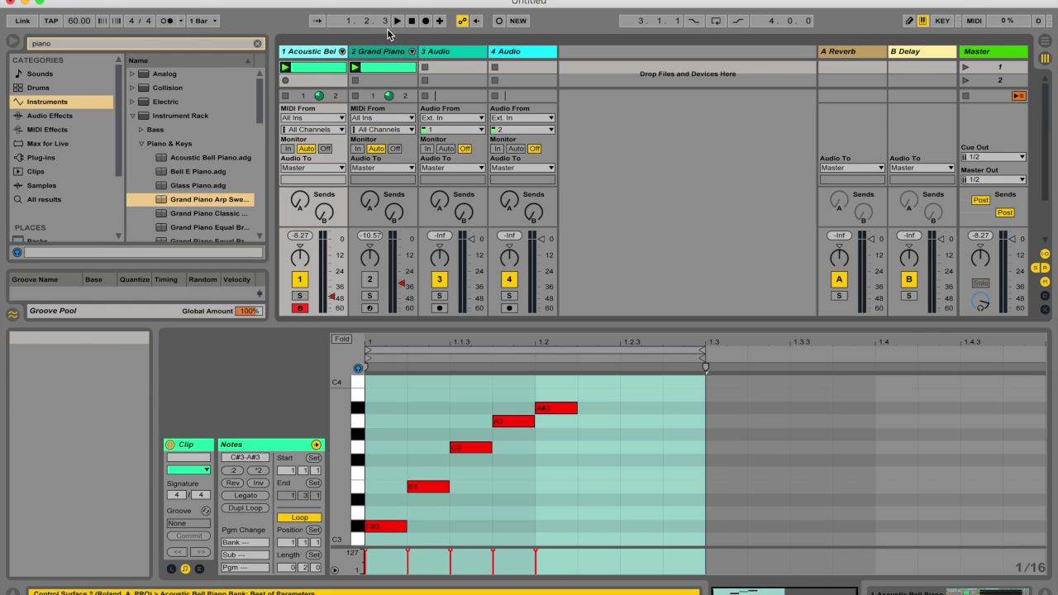
{"action": "key", "text": "Tab"}
{"action": "key", "text": "Tab"}
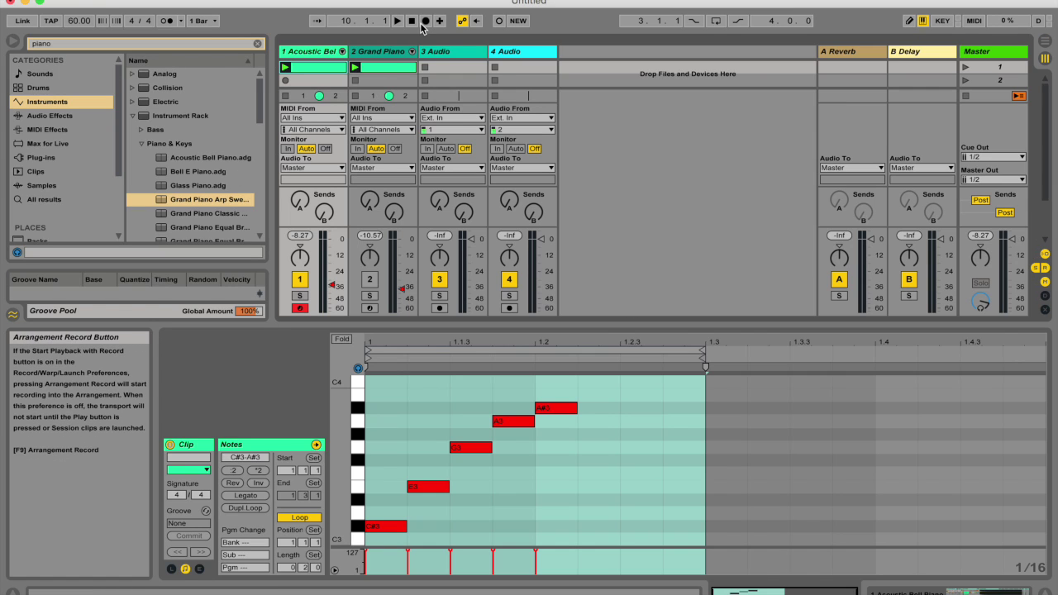
Step: Record session playback into the arrangement, zooming the timeline in on bars 10 to 18
{"action": "left_click", "coordinate": [424, 22]}
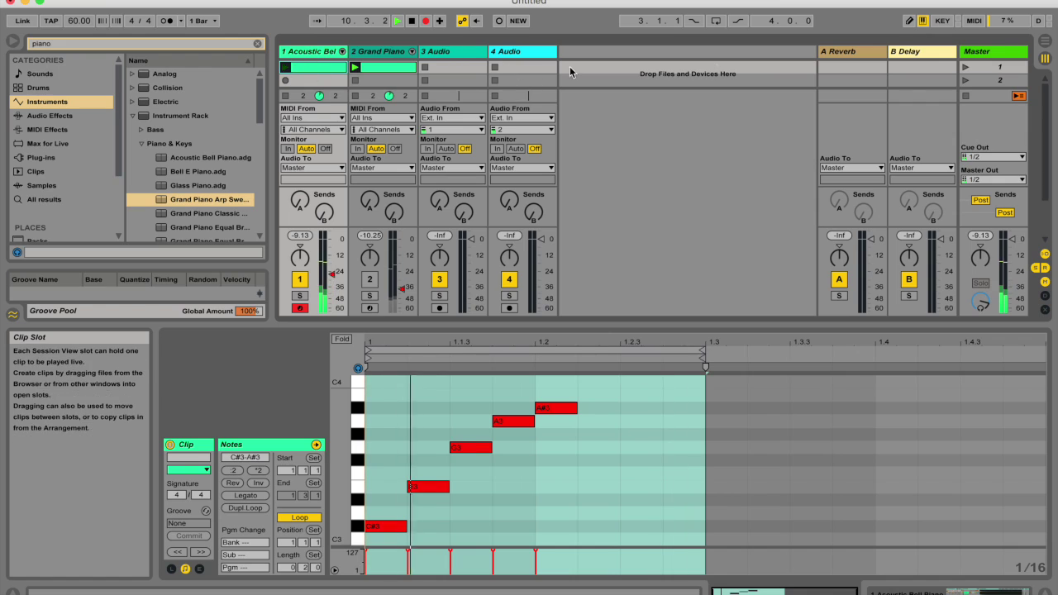
{"action": "key", "text": "Tab"}
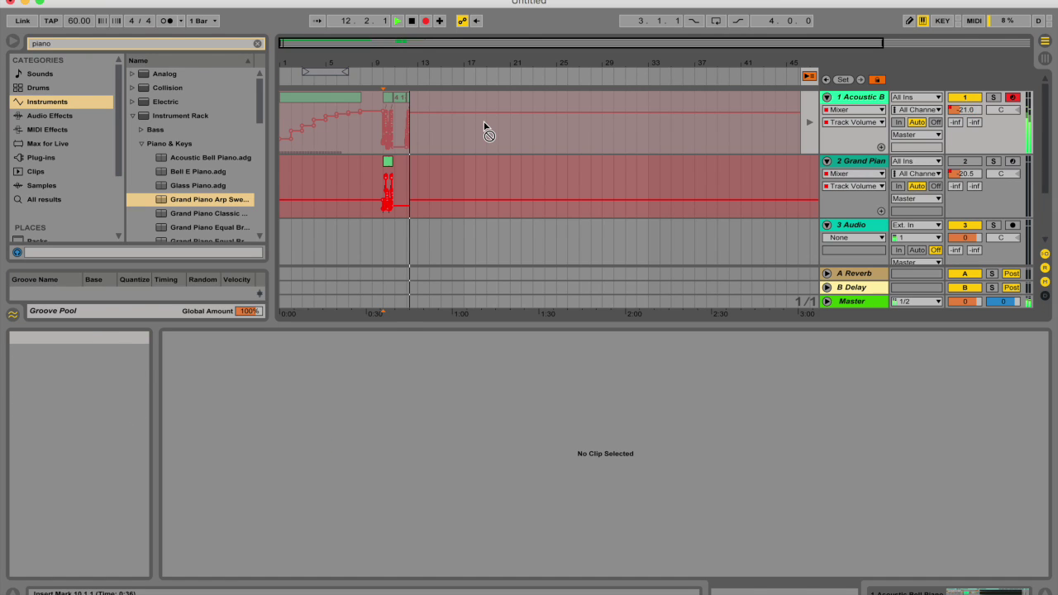
{"action": "left_click_drag", "start_coordinate": [407, 63], "coordinate": [407, 107]}
{"action": "scroll", "coordinate": [384, 121], "scroll_direction": "left", "scroll_amount": 5}
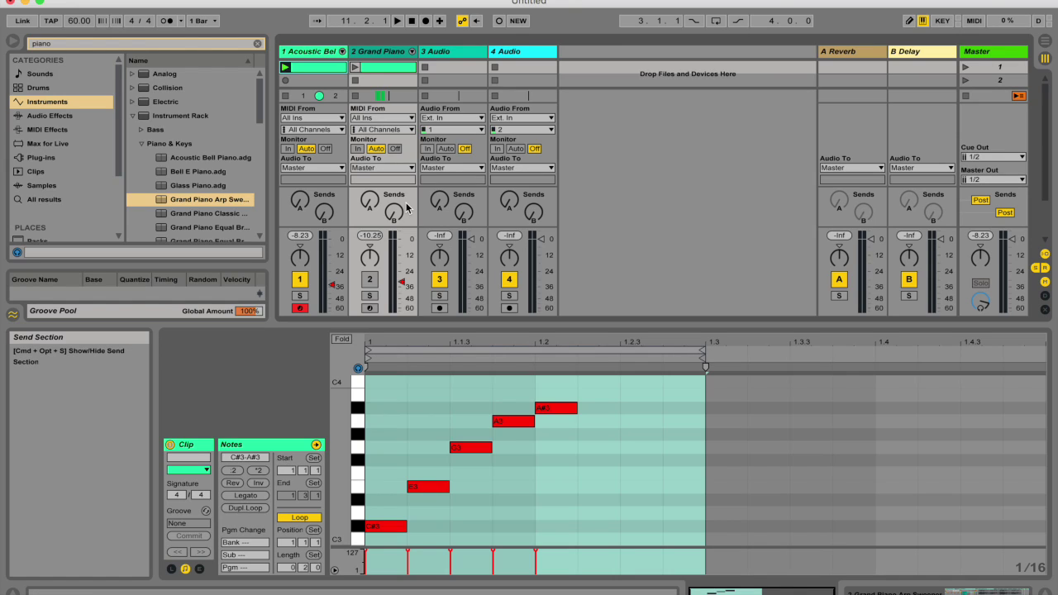
{"action": "right_click", "coordinate": [401, 283]}
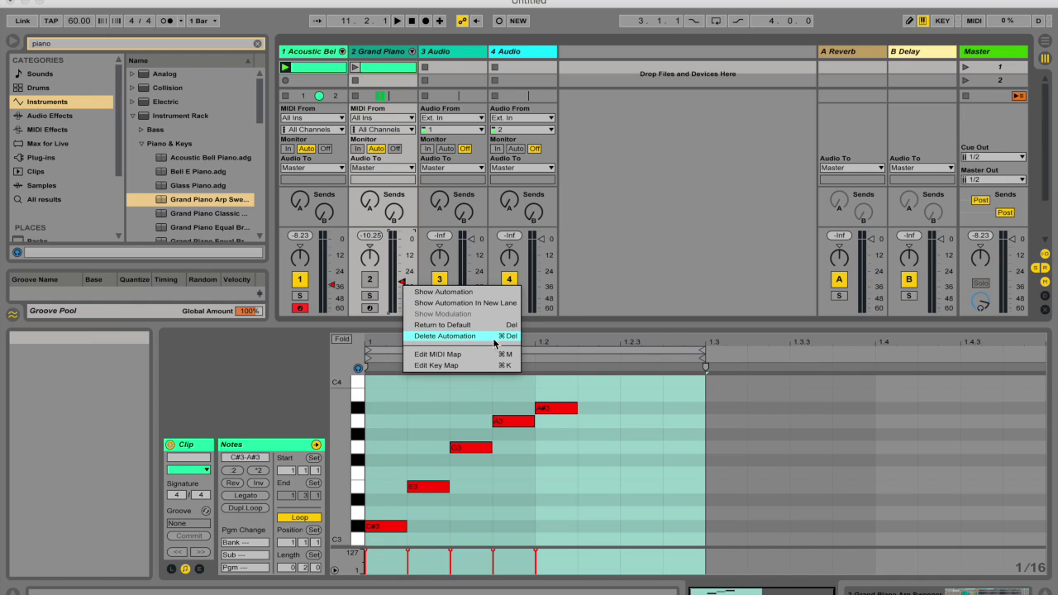
Step: Delete the Grand Piano volume automation and push its slider up to about -24 dB
{"action": "left_click", "coordinate": [464, 337]}
{"action": "left_click_drag", "start_coordinate": [402, 287], "coordinate": [402, 272]}
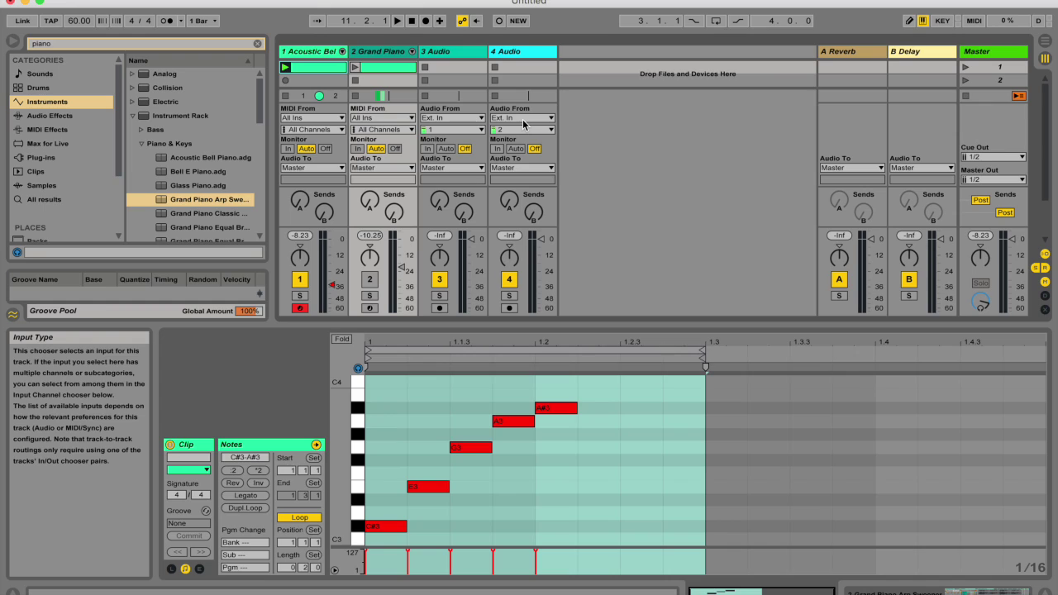
{"action": "key", "text": "Tab"}
{"action": "left_click", "coordinate": [559, 96]}
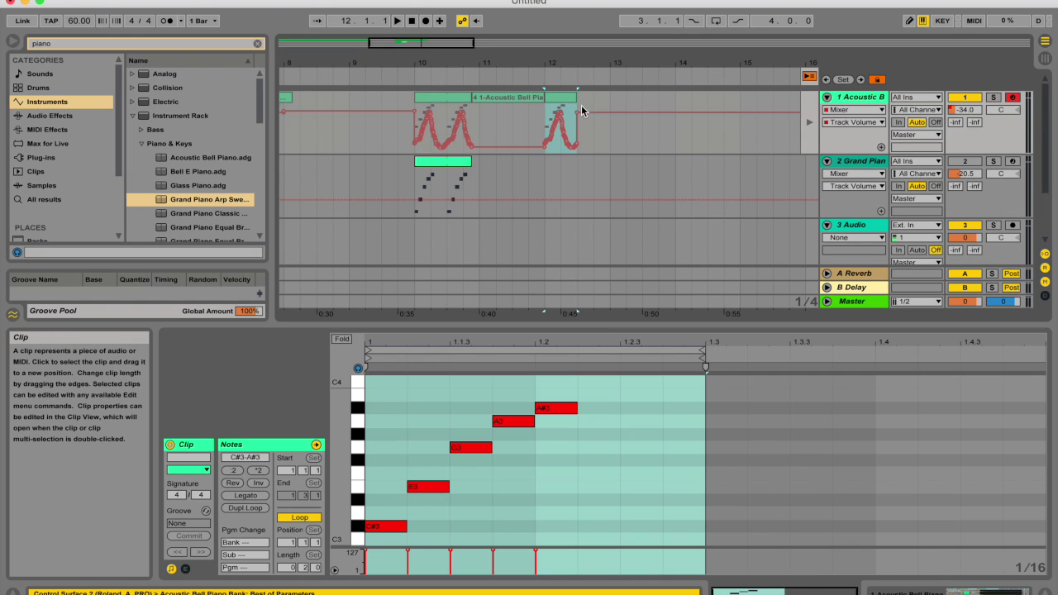
{"action": "scroll", "coordinate": [460, 162], "scroll_direction": "left", "scroll_amount": 2}
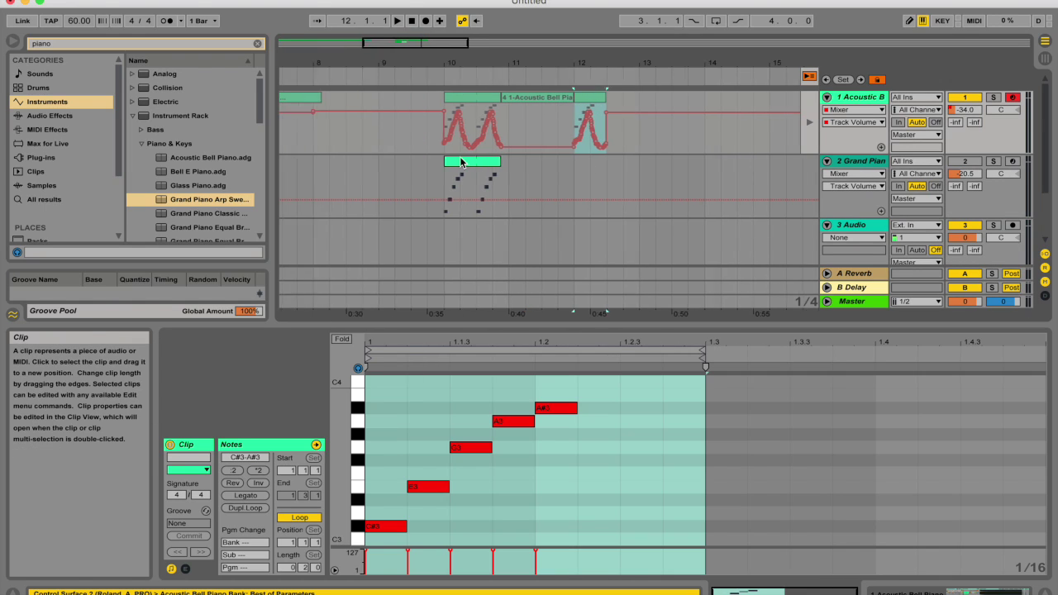
{"action": "scroll", "coordinate": [411, 112], "scroll_direction": "left", "scroll_amount": 12}
{"action": "scroll", "coordinate": [358, 114], "scroll_direction": "left", "scroll_amount": 5}
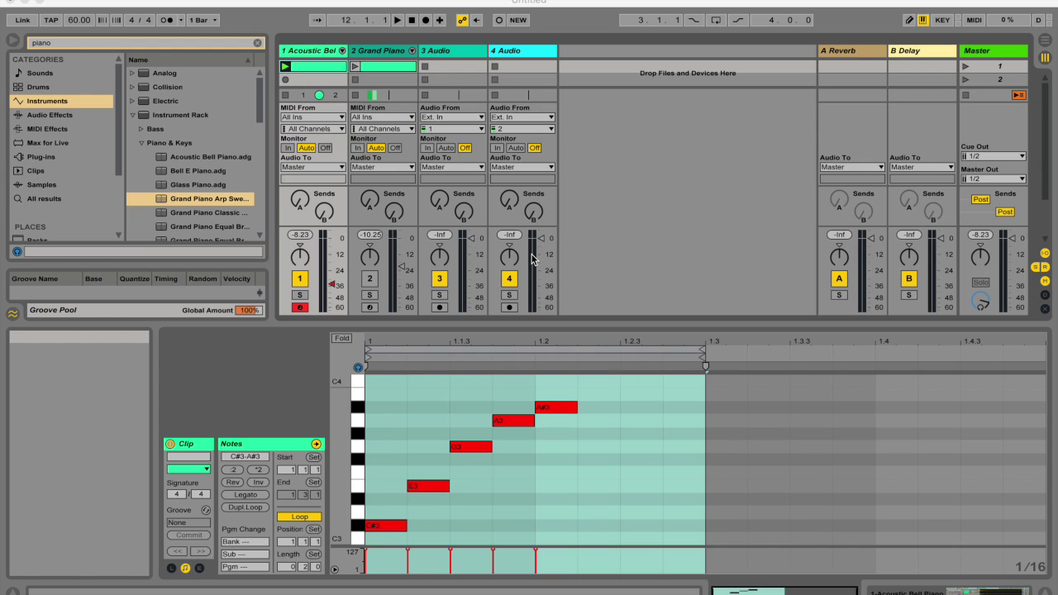
Step: Re-enable overridden automation from the Arrangement transport so Acoustic Bell Piano follows its envelope
{"action": "key", "text": "Tab"}
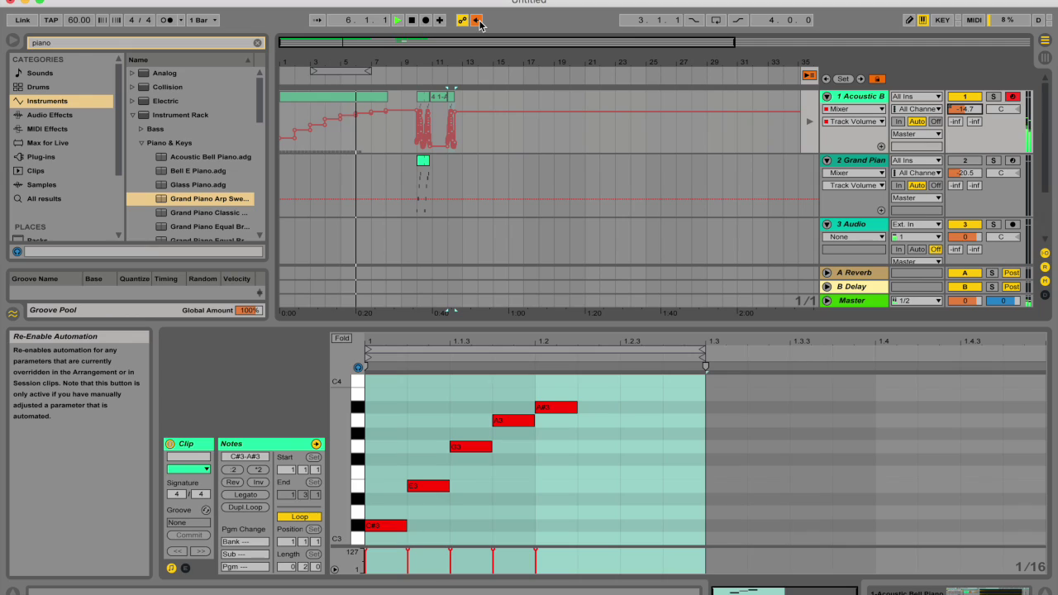
{"action": "left_click", "coordinate": [477, 21]}
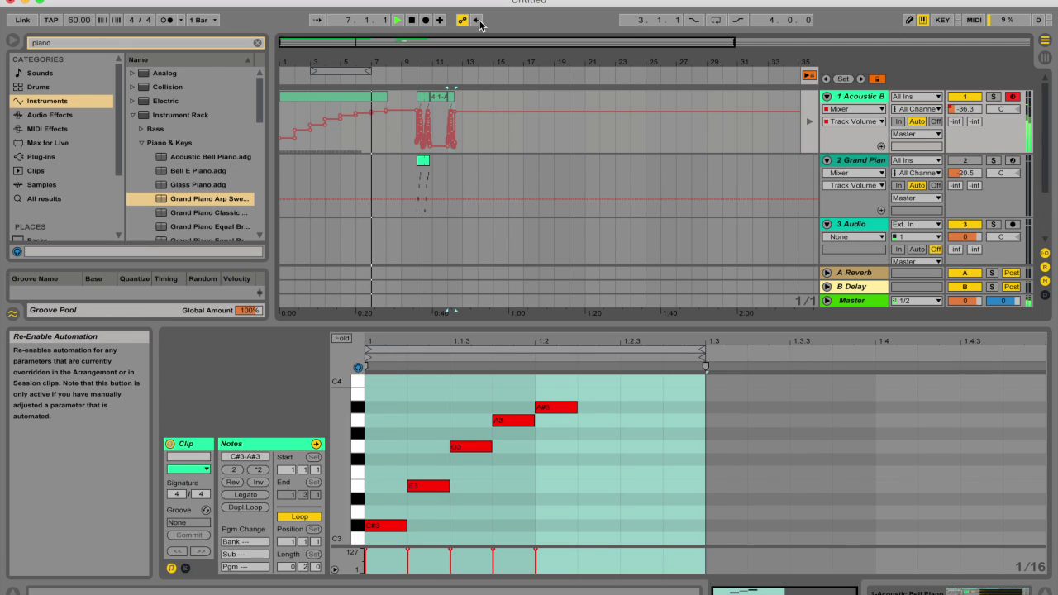
{"action": "key", "text": "Tab"}
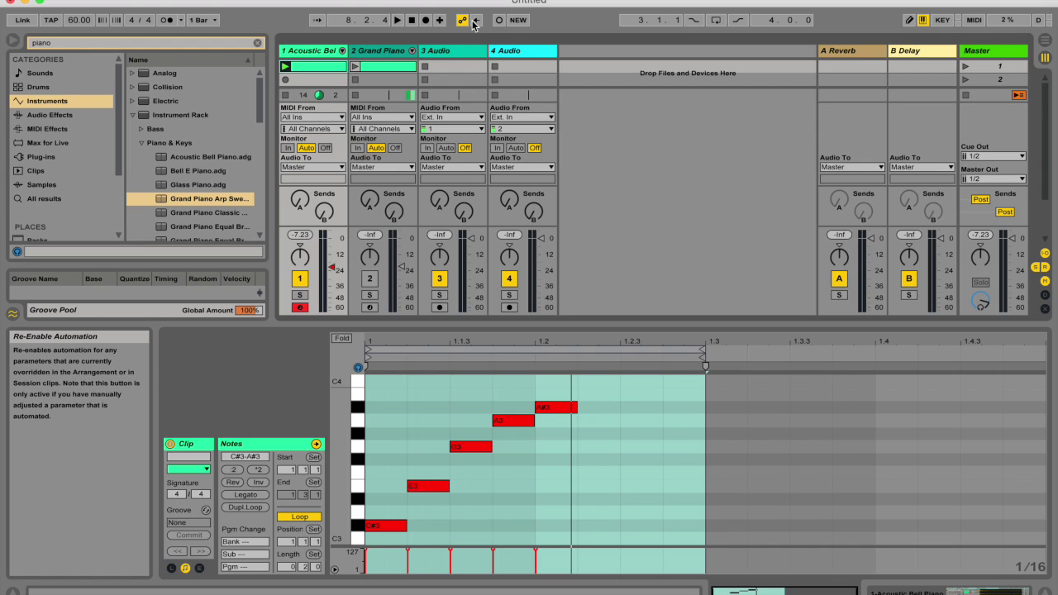
{"action": "key", "text": "Tab"}
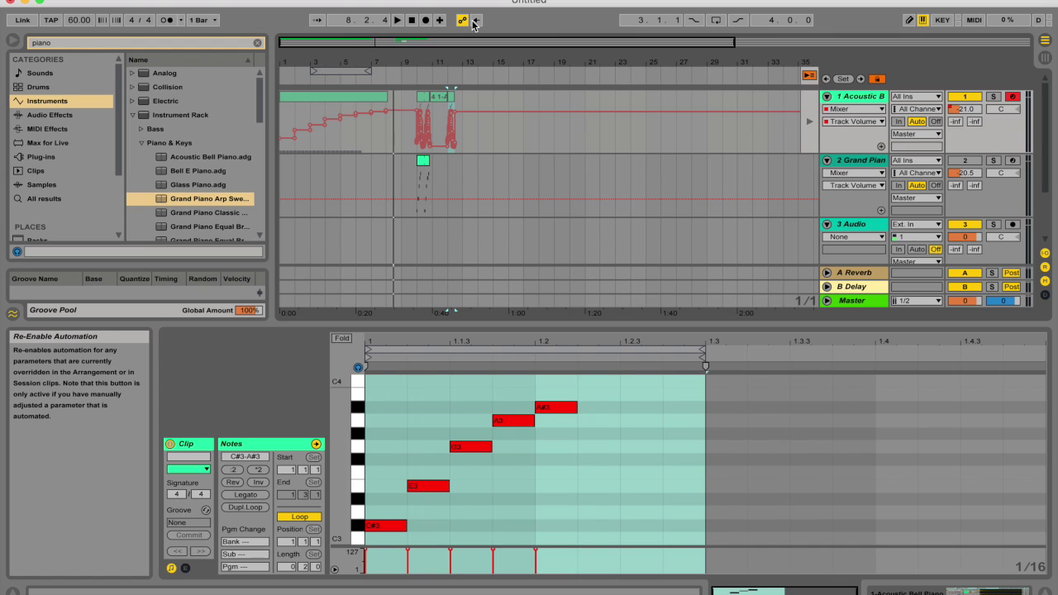
{"action": "key", "text": "Tab"}
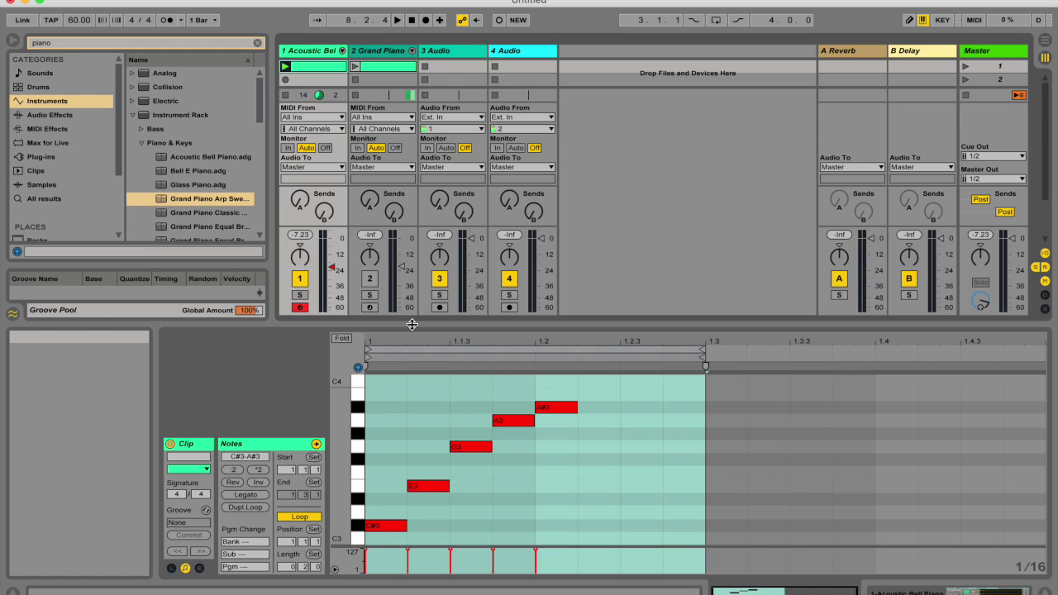
Step: Place the insert mark at bar 9, leave Draw Mode, and play from there
{"action": "key", "text": "Tab"}
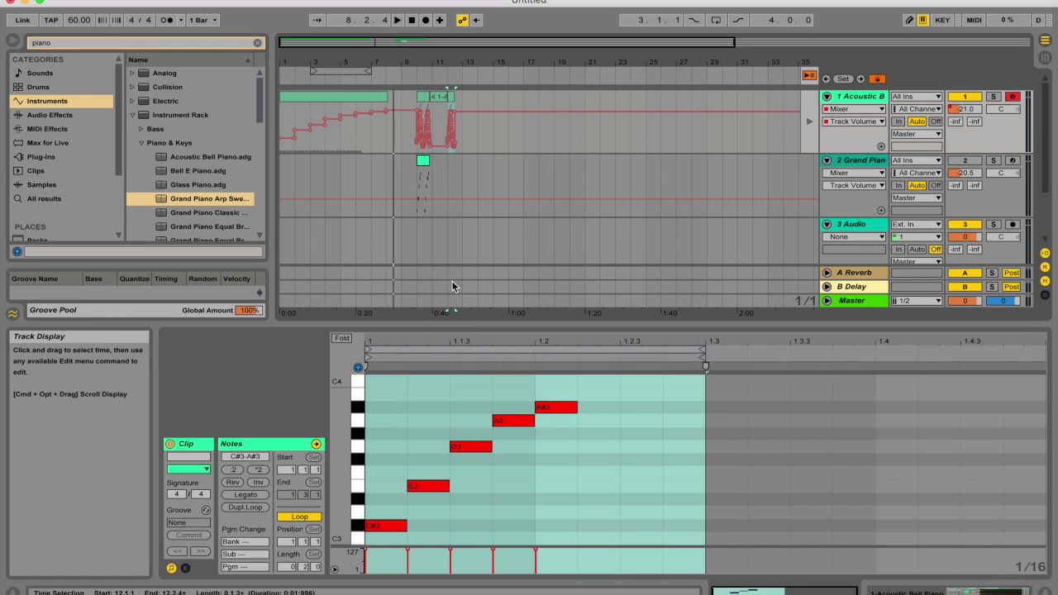
{"action": "left_click", "coordinate": [399, 231]}
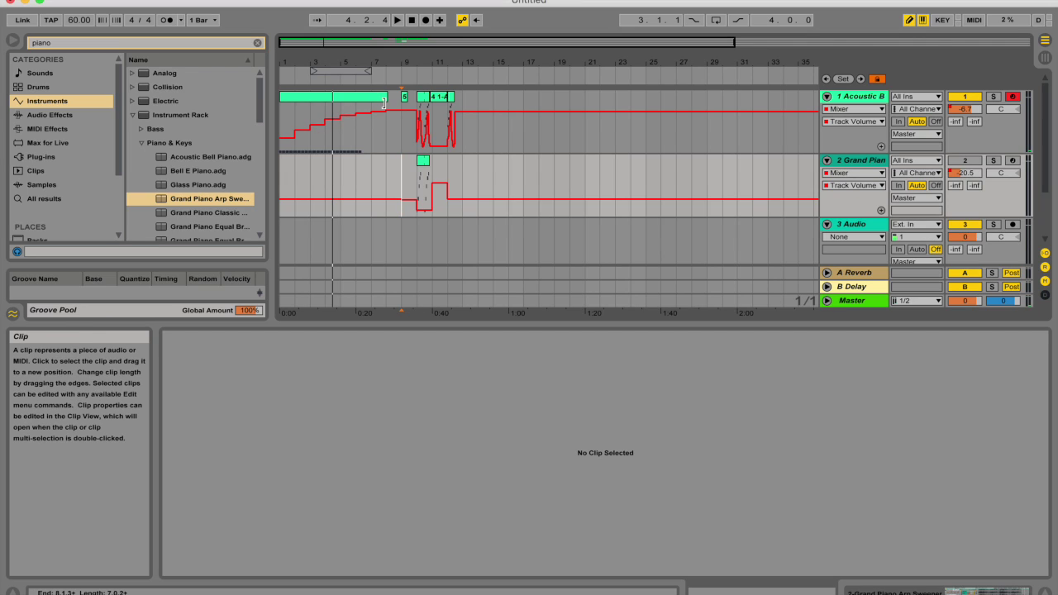
{"action": "key", "text": "super+b"}
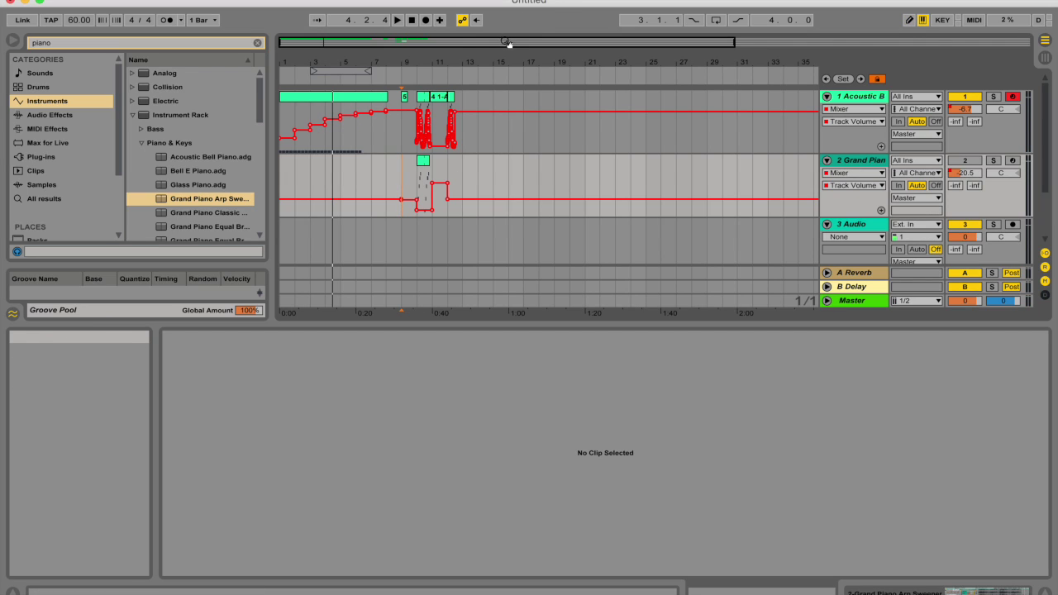
{"action": "left_click_drag", "start_coordinate": [967, 113], "coordinate": [971, 117]}
{"action": "key", "text": "space"}
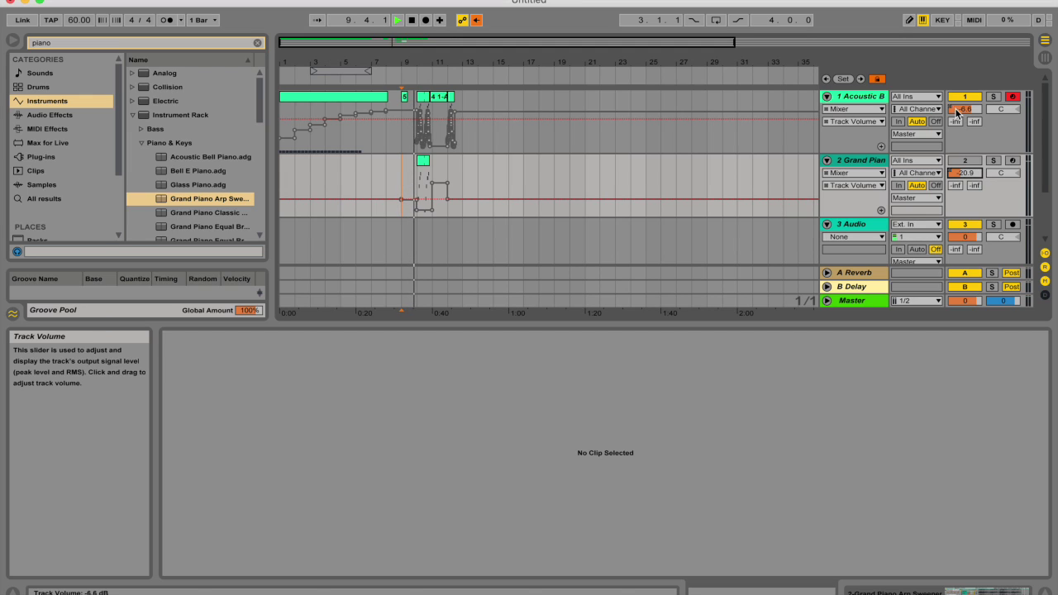
Step: Re-enable volume automation on both the Acoustic Bell Piano and Grand Piano tracks
{"action": "right_click", "coordinate": [956, 111]}
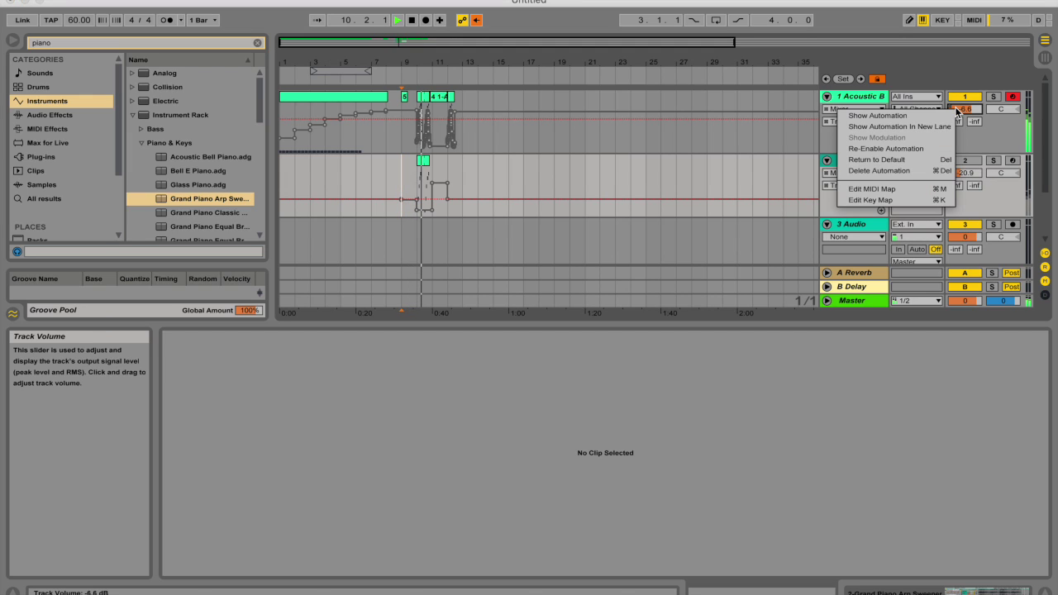
{"action": "left_click", "coordinate": [901, 148]}
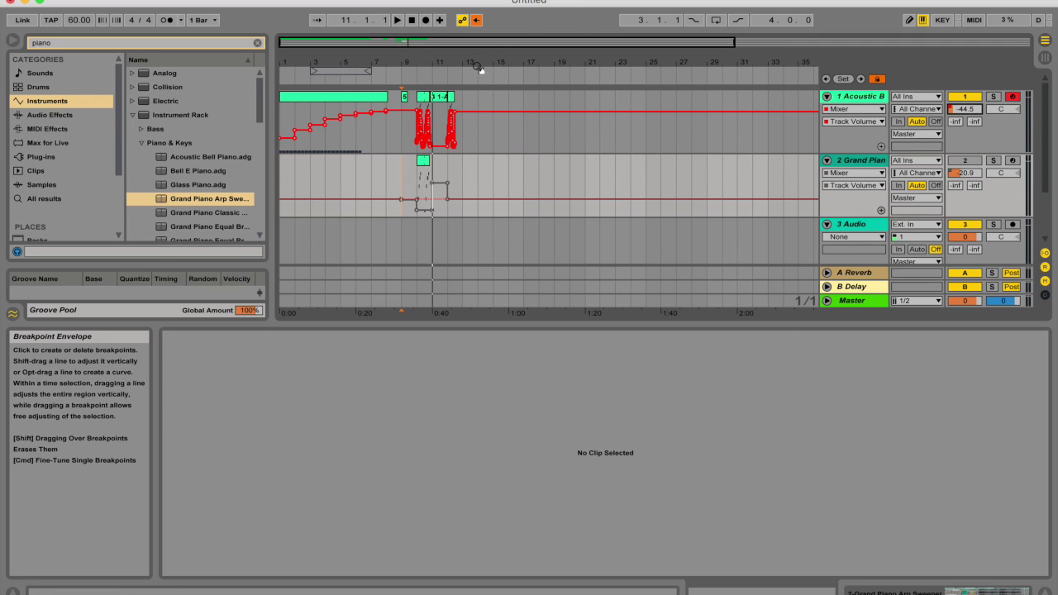
{"action": "key", "text": "space"}
{"action": "left_click", "coordinate": [476, 20]}
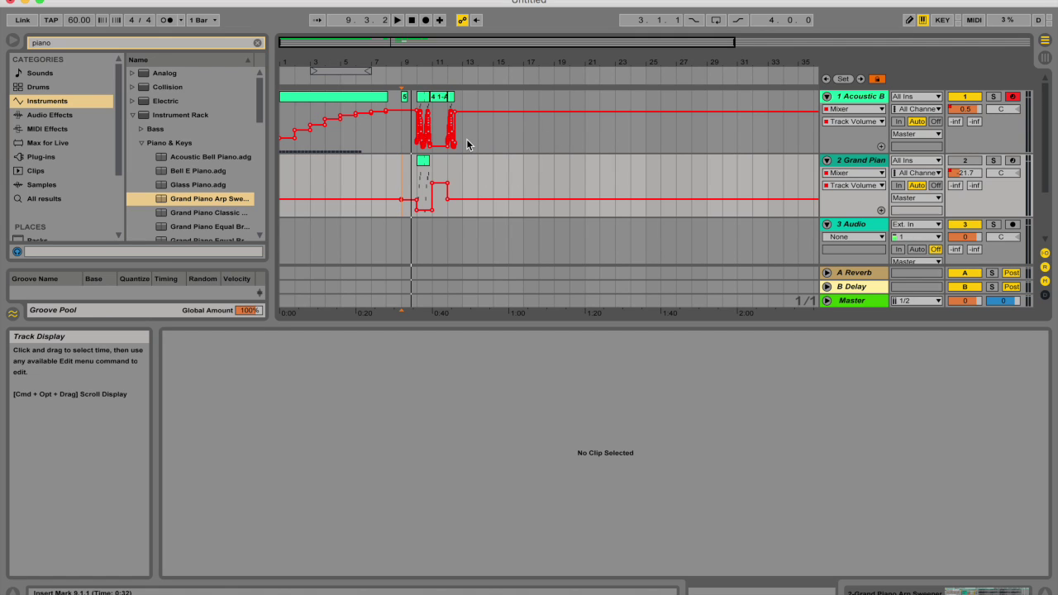
Step: Zoom the arrangement in on bars 1–13 and fold up the Acoustic Bell Piano track
{"action": "key", "text": "Tab"}
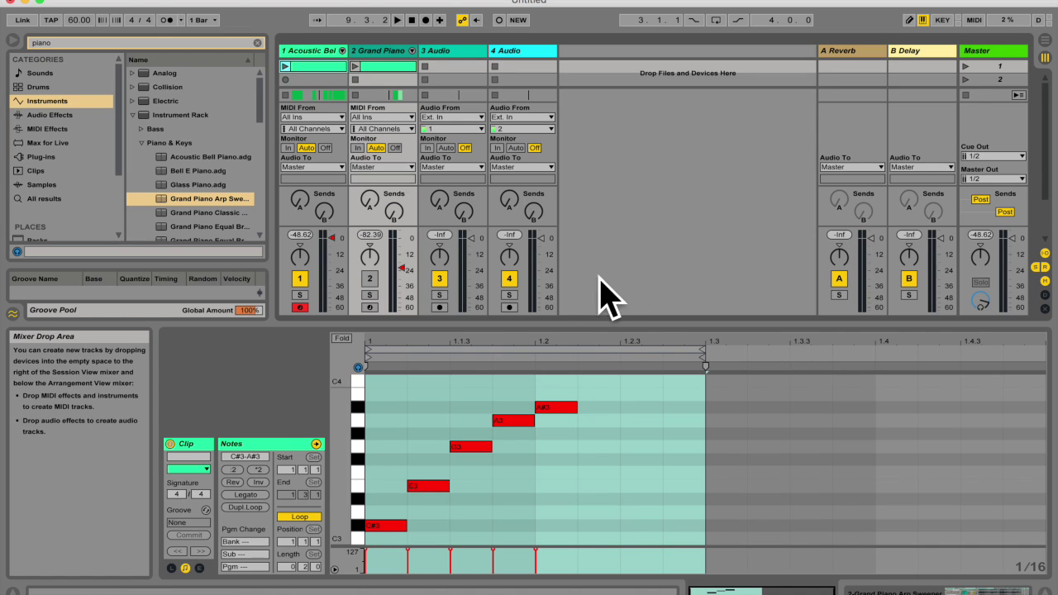
{"action": "key", "text": "Tab"}
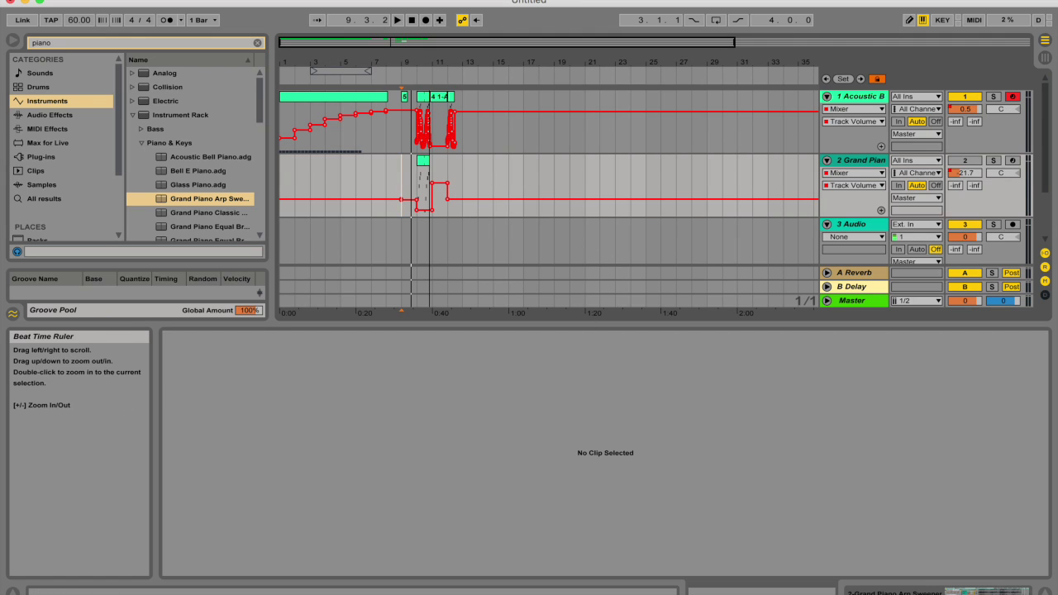
{"action": "left_click_drag", "start_coordinate": [413, 62], "coordinate": [413, 132]}
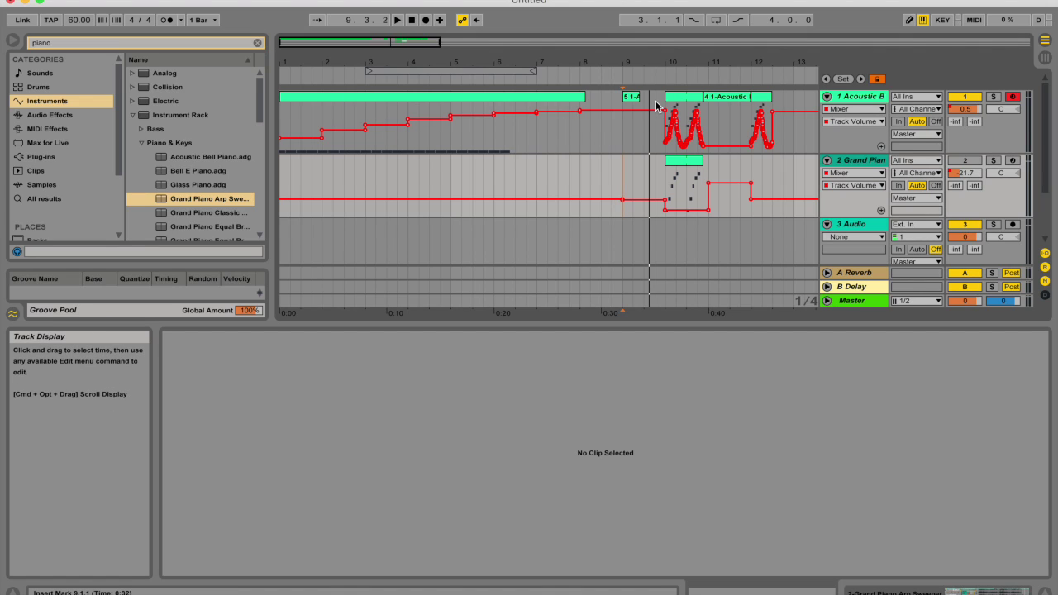
{"action": "left_click", "coordinate": [826, 97]}
Step: Unfold the Acoustic Bell Piano track and browse its Mixer automation choices without changing them
{"action": "left_click", "coordinate": [827, 96]}
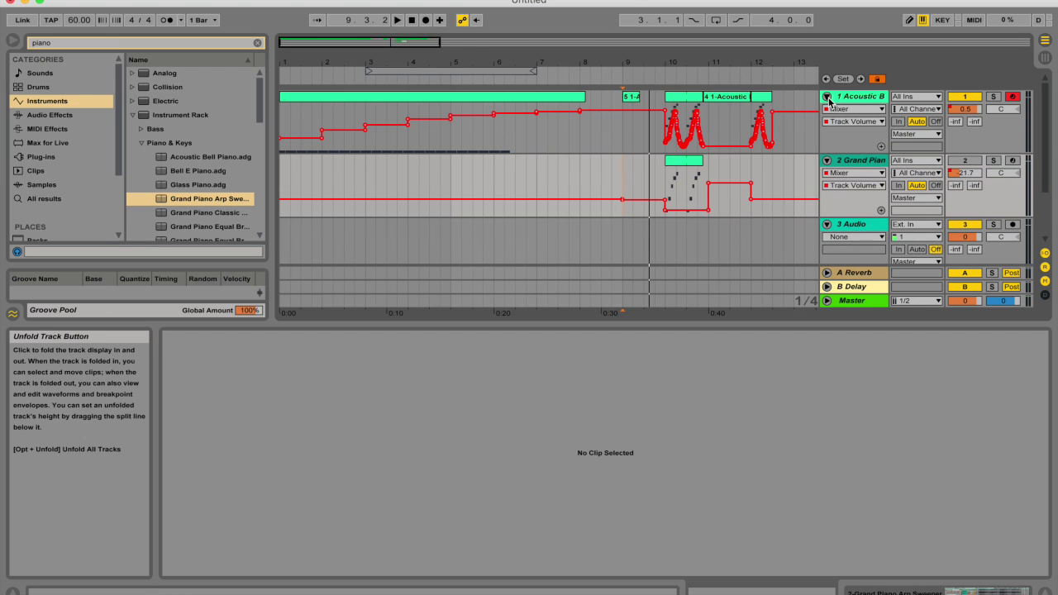
{"action": "left_click", "coordinate": [881, 109]}
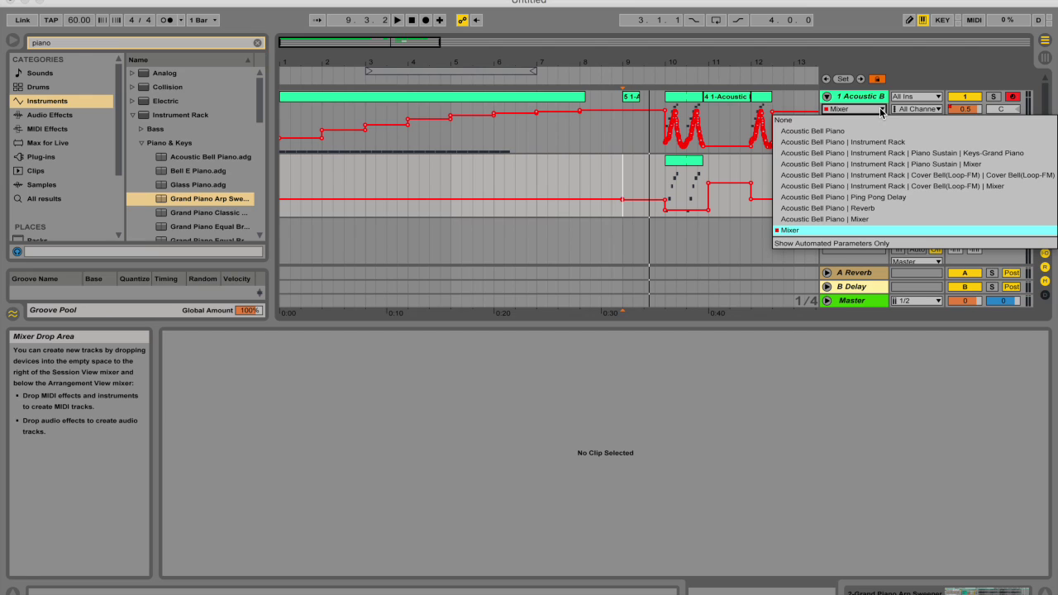
{"action": "left_click", "coordinate": [881, 109]}
{"action": "left_click", "coordinate": [880, 109]}
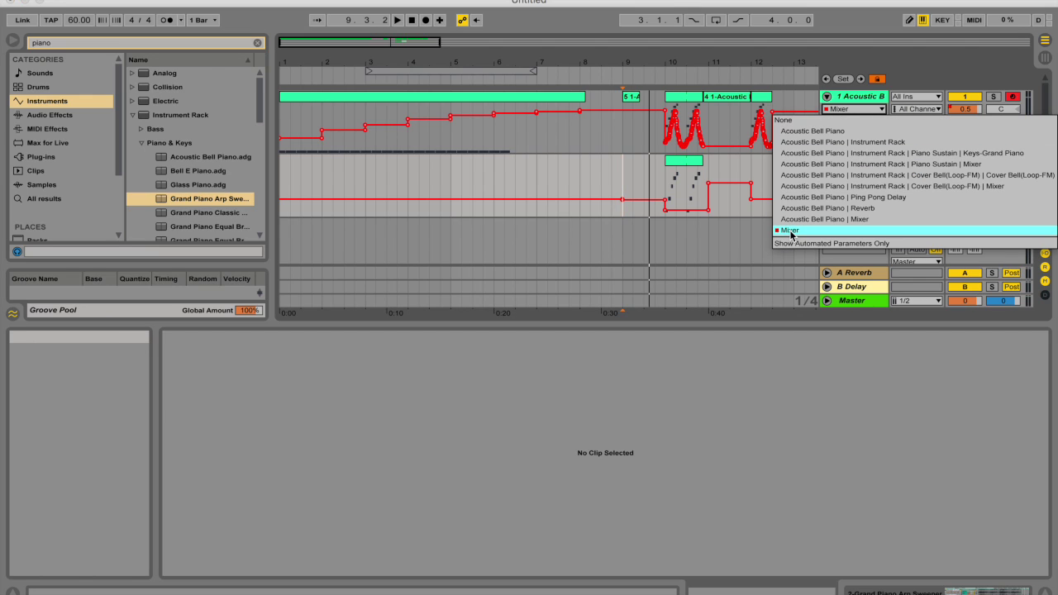
{"action": "left_click", "coordinate": [790, 231]}
{"action": "left_click", "coordinate": [865, 124]}
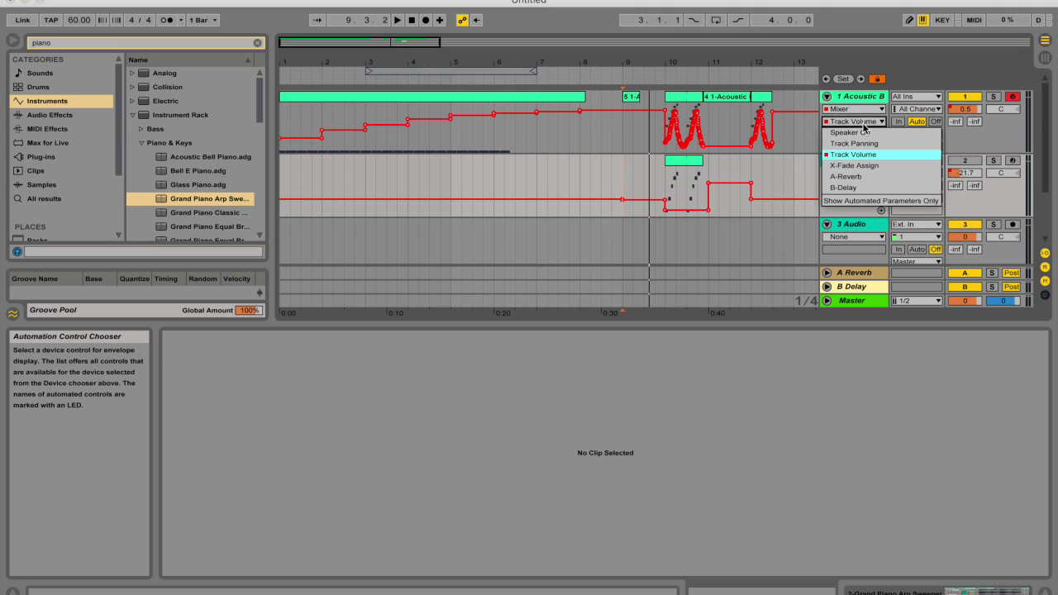
{"action": "left_click", "coordinate": [867, 123]}
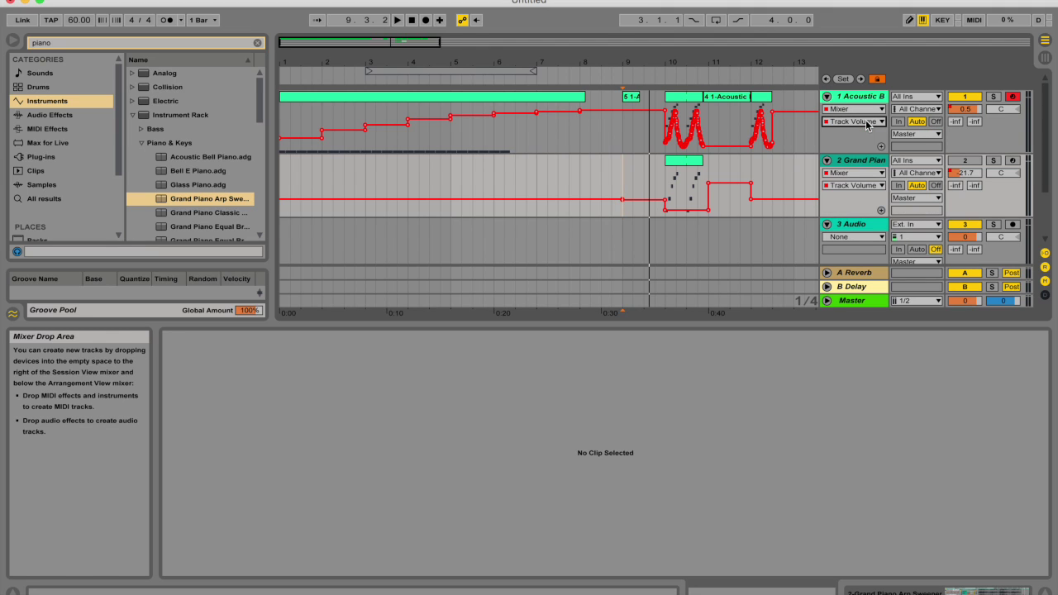
Step: Set track 1's automation chooser to the Keys-Grand Piano device's Detune parameter
{"action": "left_click", "coordinate": [868, 109]}
{"action": "left_click", "coordinate": [859, 157]}
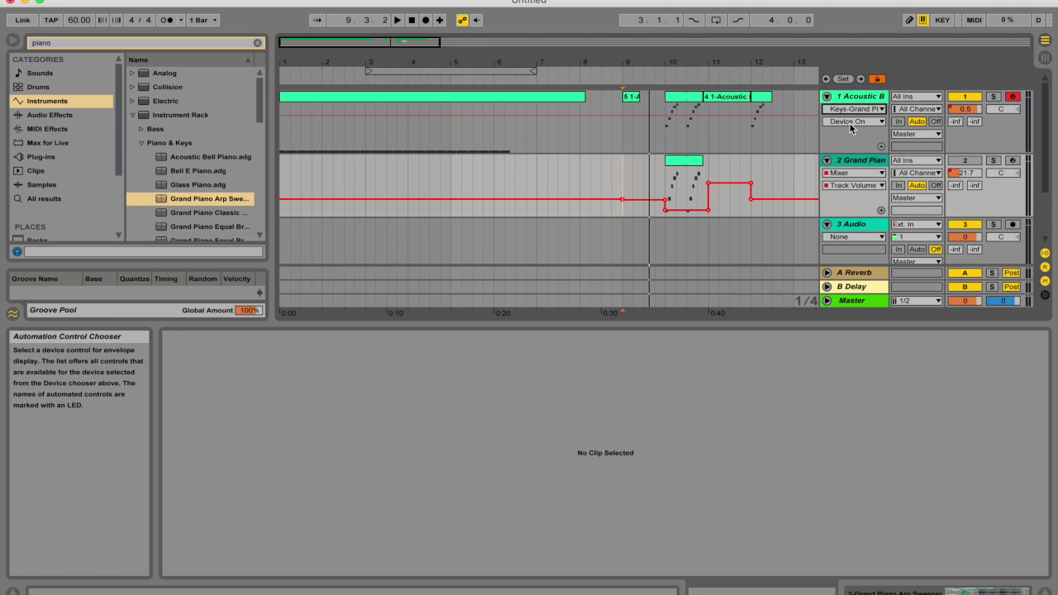
{"action": "left_click", "coordinate": [851, 121]}
{"action": "left_click", "coordinate": [874, 341]}
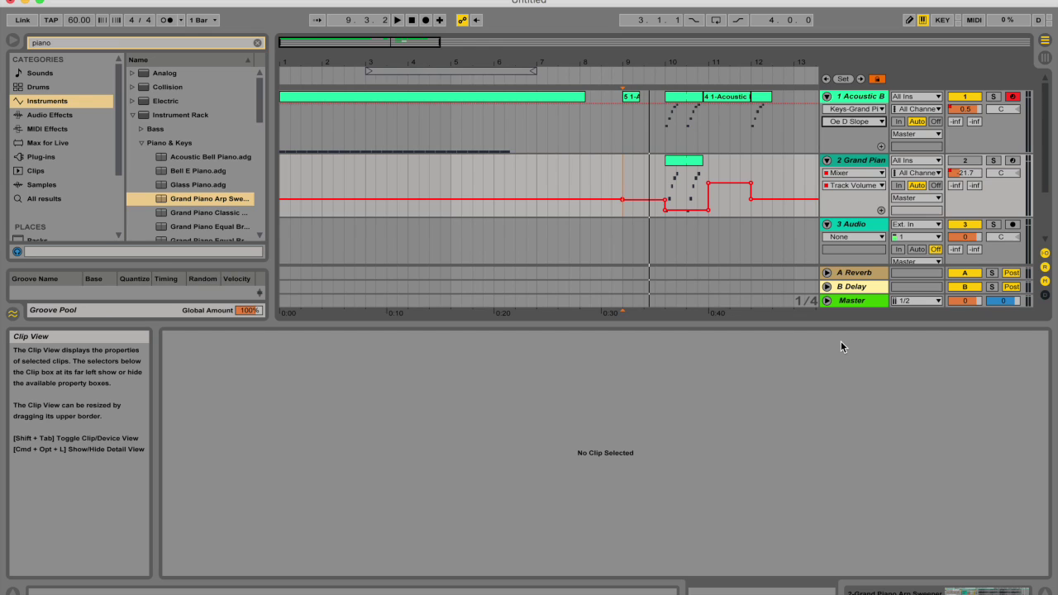
{"action": "left_click", "coordinate": [848, 122]}
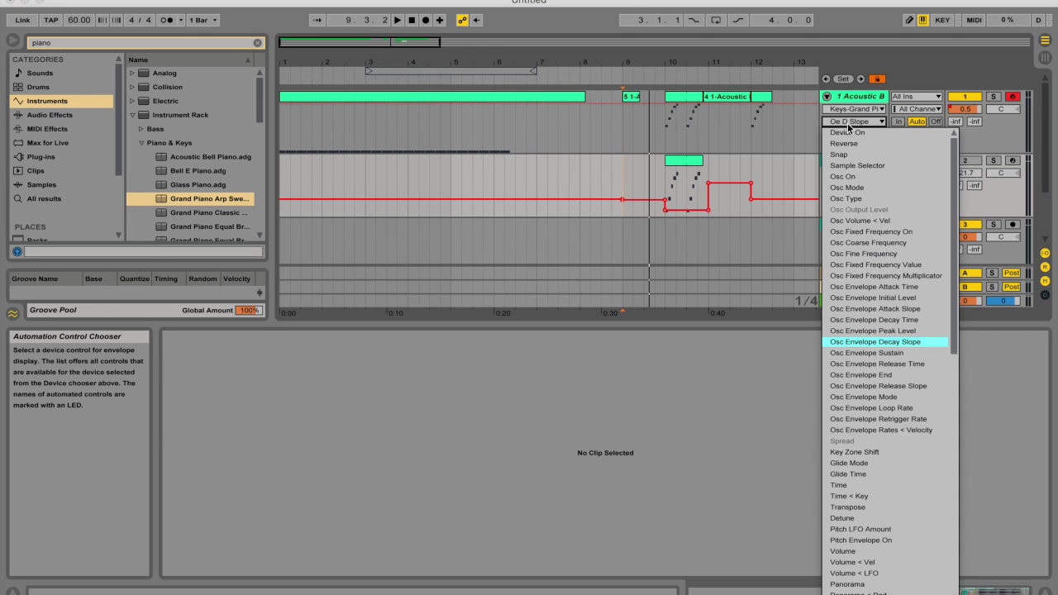
{"action": "left_click", "coordinate": [841, 517]}
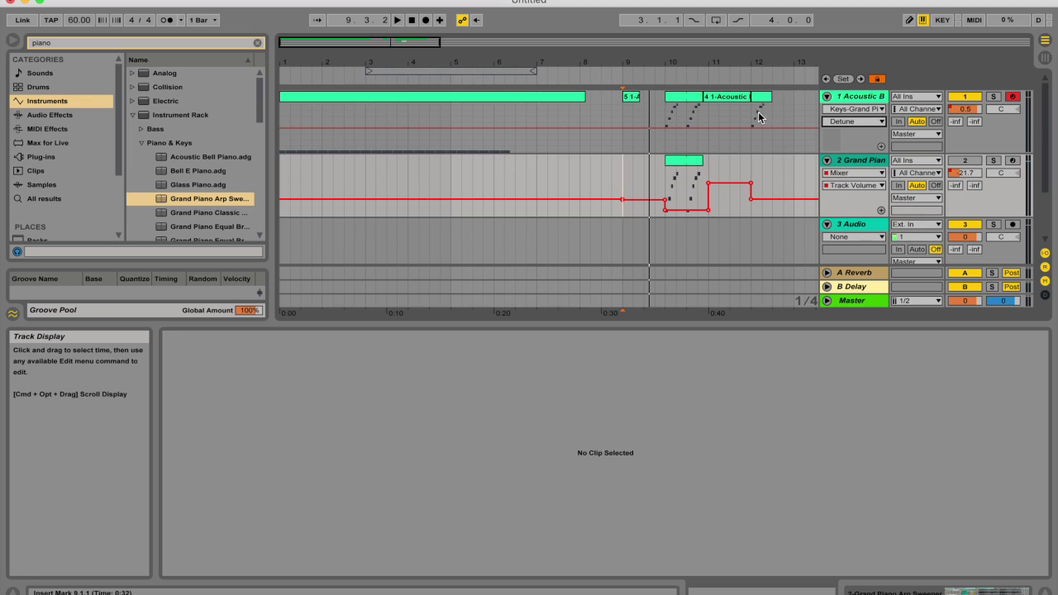
Step: Add a separate Detune automation lane, then draw a trial envelope in it and undo it
{"action": "left_click", "coordinate": [881, 148]}
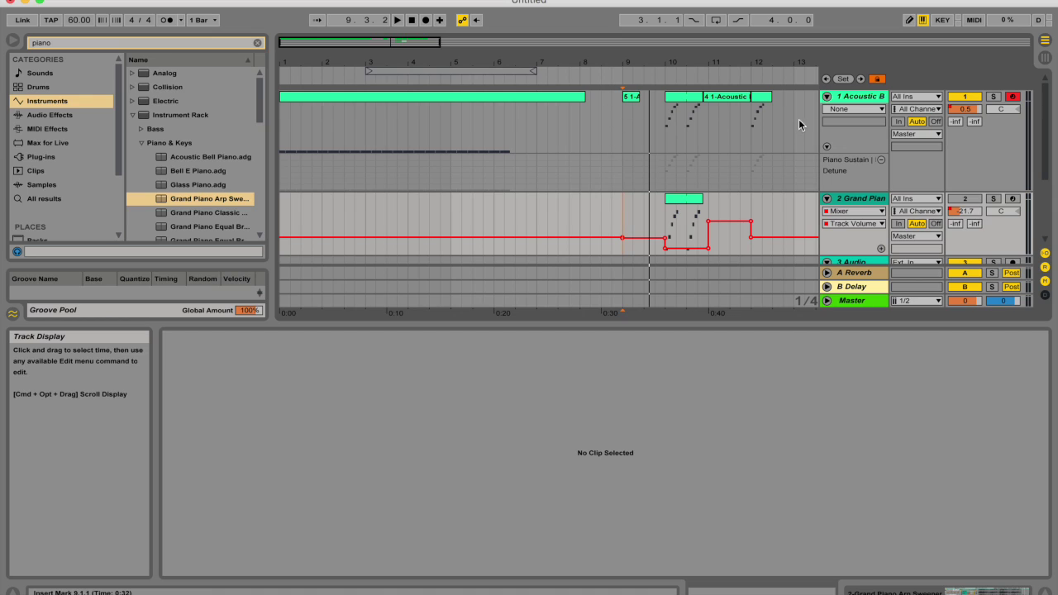
{"action": "key", "text": "b"}
{"action": "left_click_drag", "start_coordinate": [368, 186], "coordinate": [599, 178]}
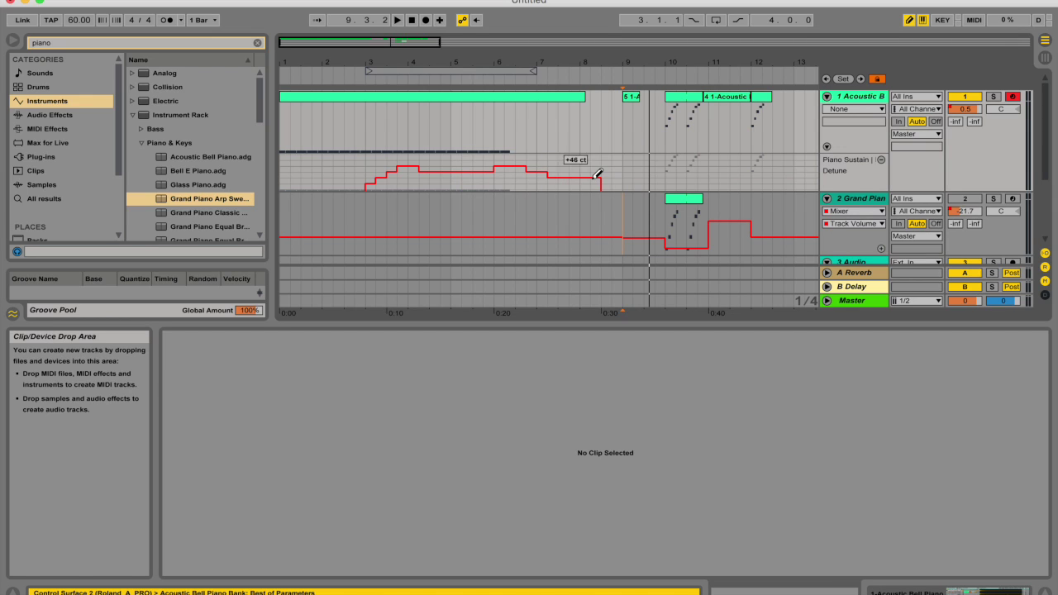
{"action": "key", "text": "super+z"}
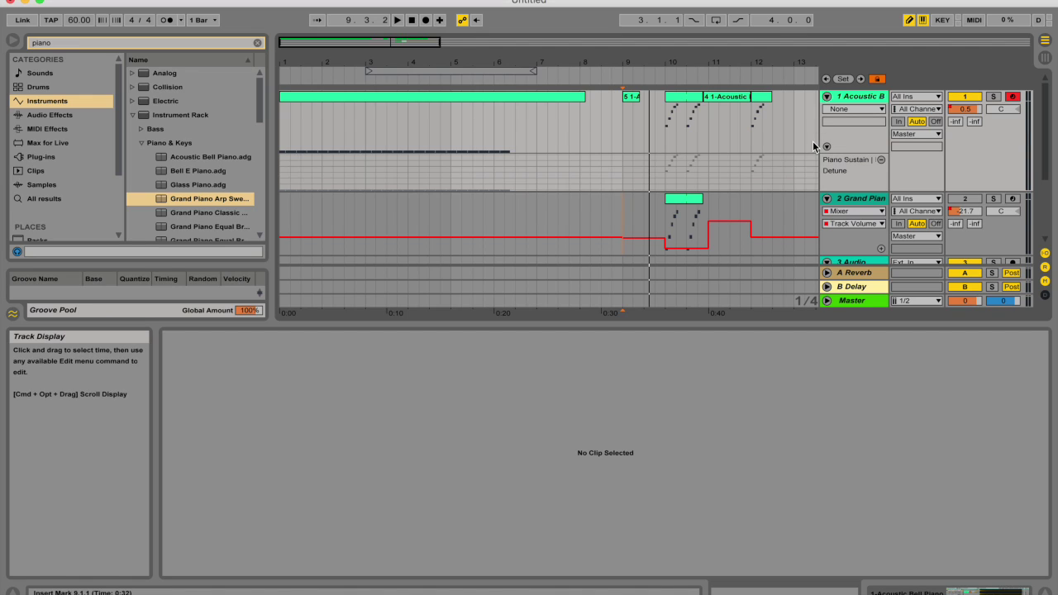
{"action": "left_click", "coordinate": [872, 111]}
Step: Remove the extra Piano Sustain lane and set the main envelope to Mixer > Track Volume
{"action": "left_click", "coordinate": [872, 110]}
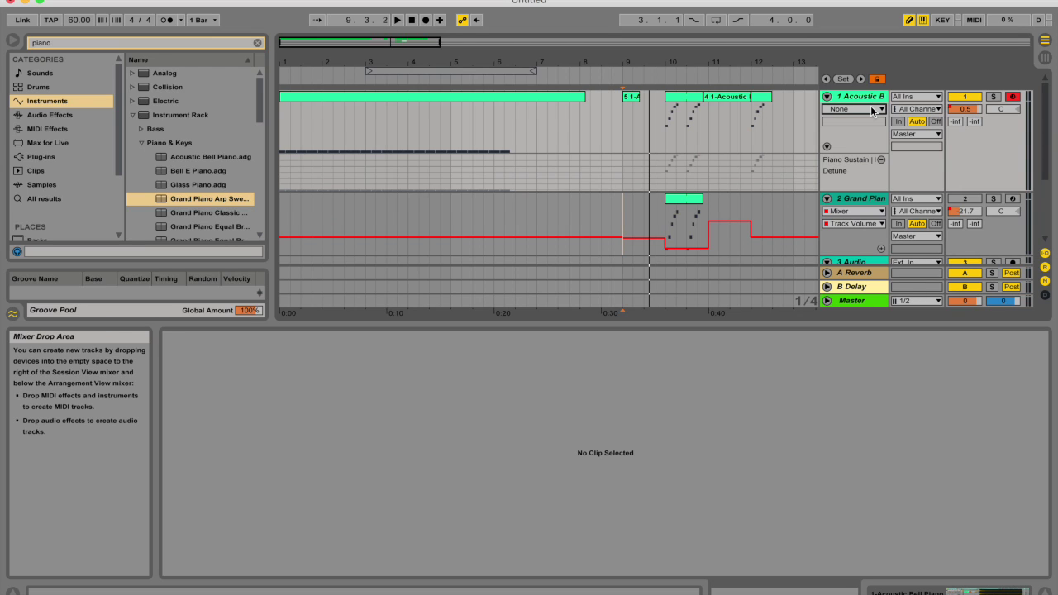
{"action": "left_click", "coordinate": [881, 160]}
{"action": "left_click", "coordinate": [868, 111]}
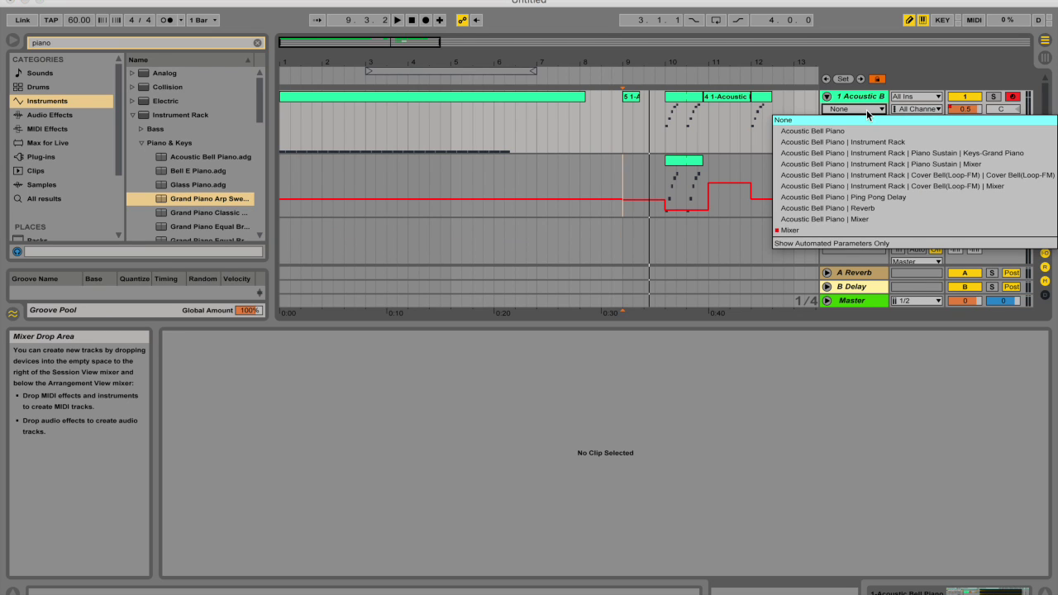
{"action": "left_click", "coordinate": [789, 231]}
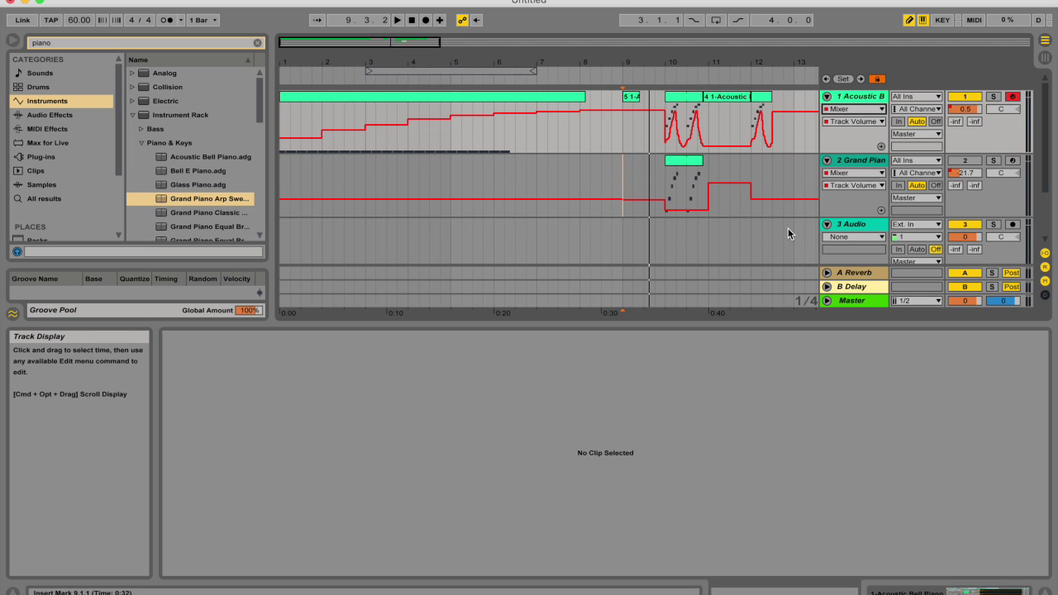
{"action": "left_click", "coordinate": [855, 122]}
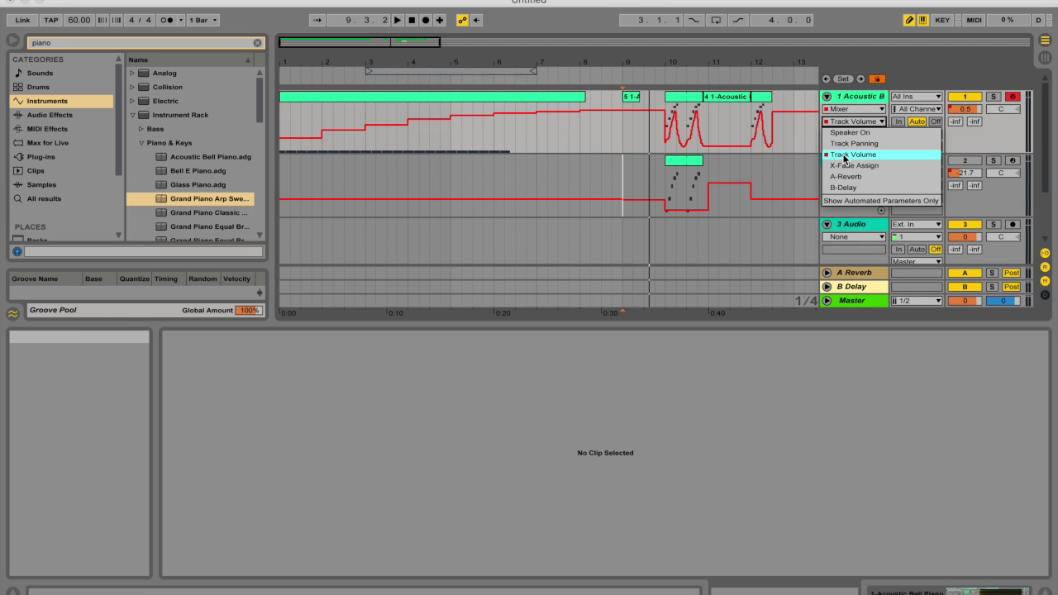
{"action": "left_click", "coordinate": [844, 156]}
{"action": "left_click", "coordinate": [844, 161]}
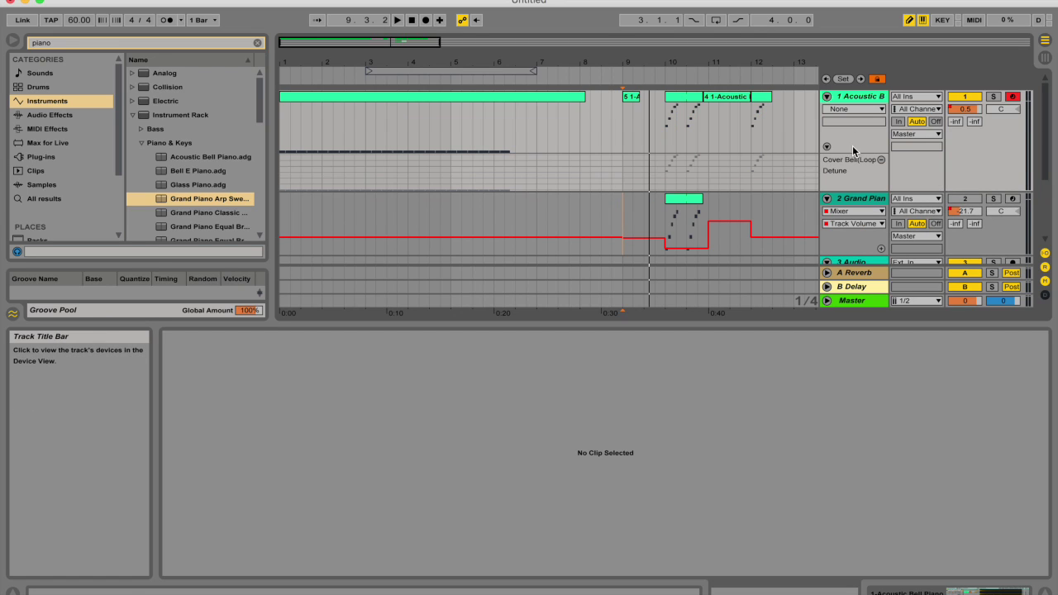
Step: Draw a short stepped Detune envelope between bars 4 and 7, keeping Mixer volume shown
{"action": "left_click_drag", "start_coordinate": [441, 166], "coordinate": [527, 184]}
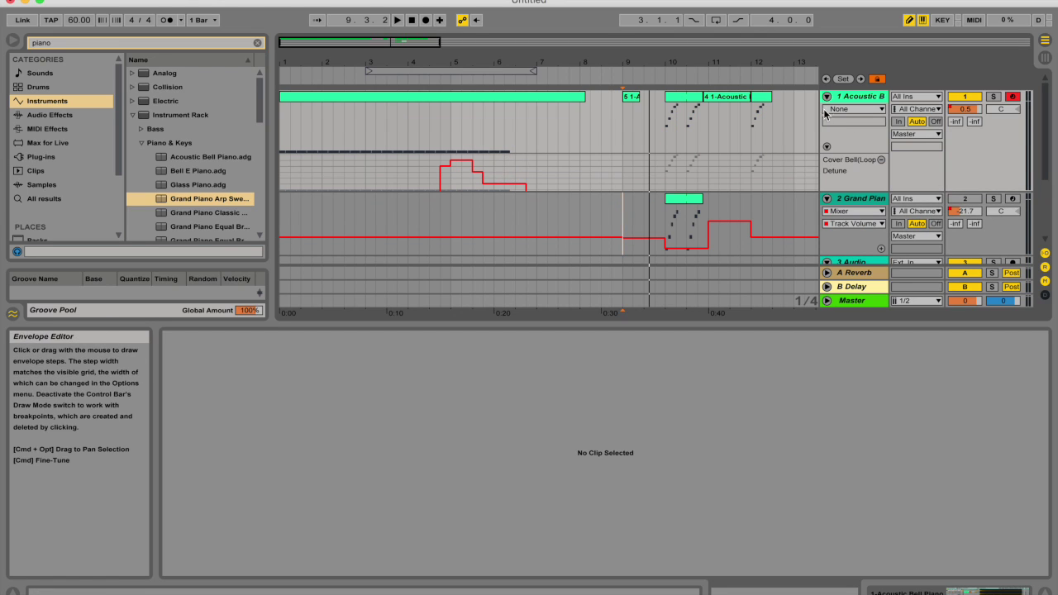
{"action": "left_click", "coordinate": [863, 109]}
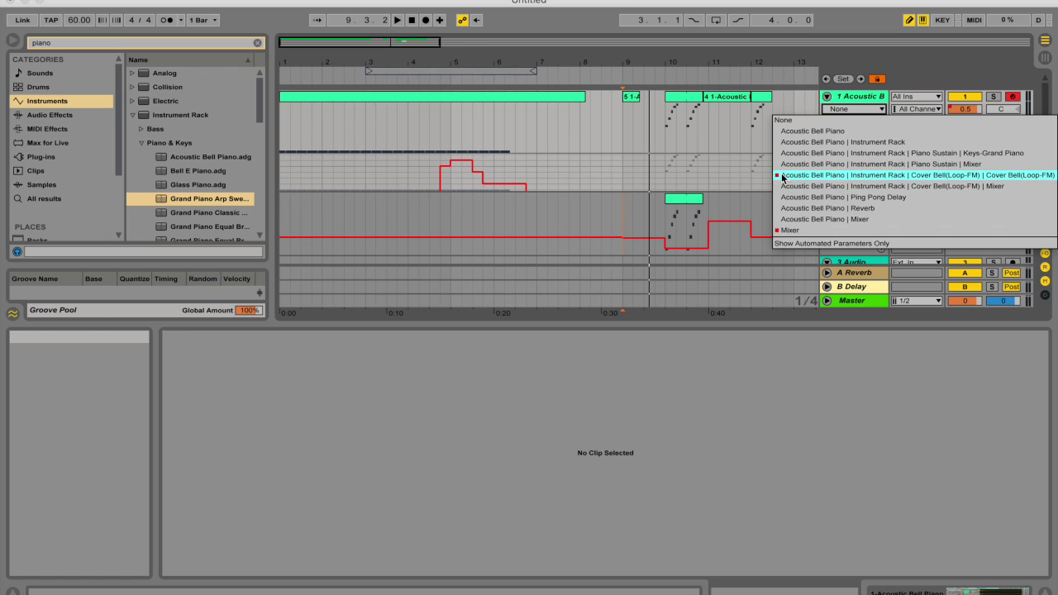
{"action": "left_click", "coordinate": [789, 229]}
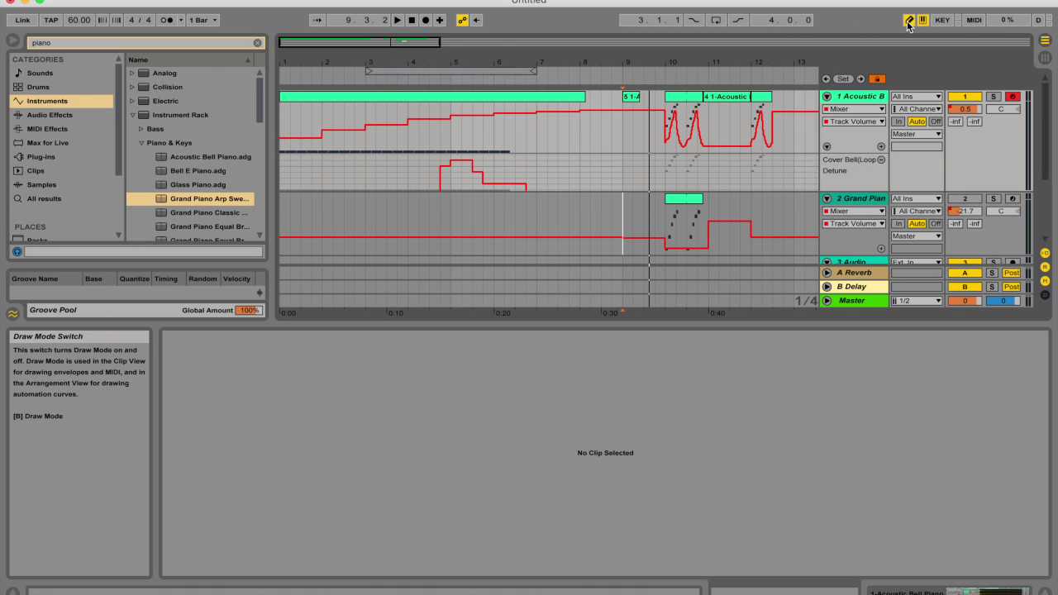
Step: Paint stepped Detune values across bars 2–9 with grid snapping off, then leave Draw Mode
{"action": "mouse_move", "coordinate": [454, 172]}
{"action": "left_mouse_down"}
{"action": "mouse_move", "coordinate": [490, 157]}
{"action": "mouse_move", "coordinate": [558, 178]}
{"action": "mouse_move", "coordinate": [641, 177]}
{"action": "left_mouse_up"}
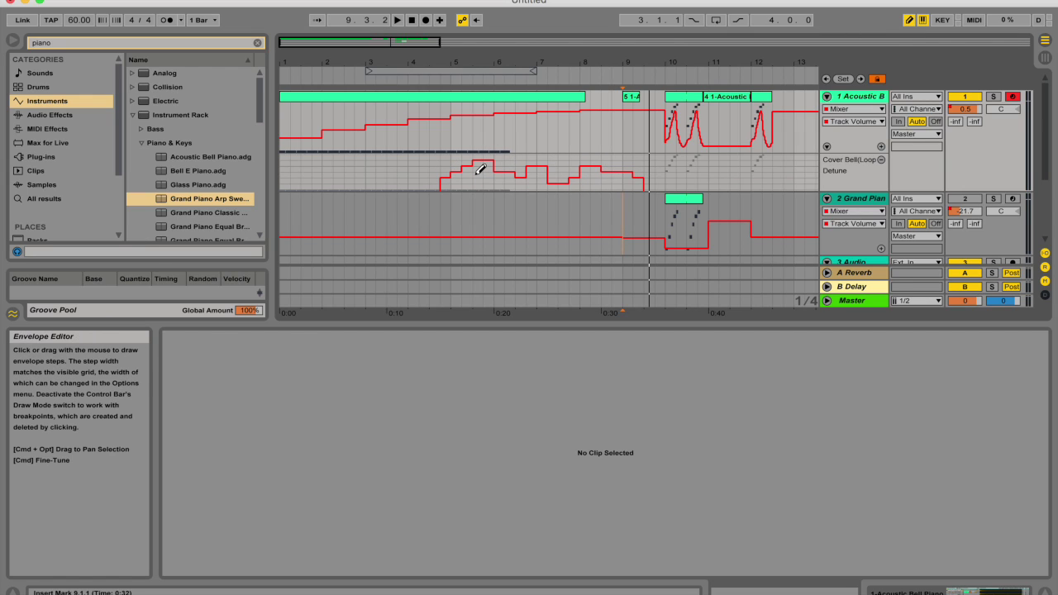
{"action": "key", "text": "super+4"}
{"action": "mouse_move", "coordinate": [435, 174]}
{"action": "left_mouse_down"}
{"action": "mouse_move", "coordinate": [507, 165]}
{"action": "mouse_move", "coordinate": [471, 172]}
{"action": "mouse_move", "coordinate": [500, 161]}
{"action": "mouse_move", "coordinate": [506, 177]}
{"action": "left_mouse_up"}
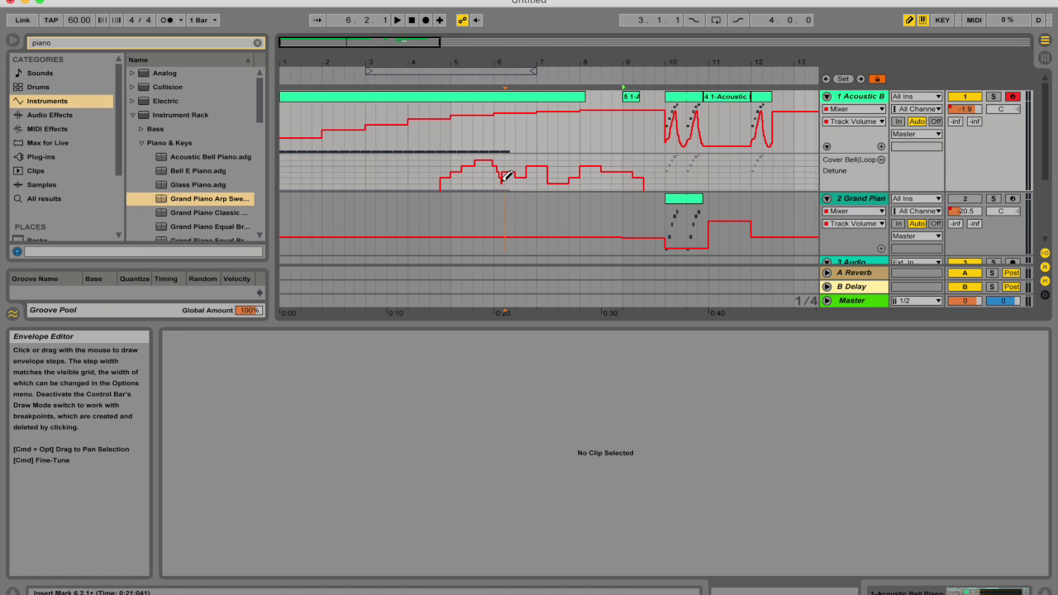
{"action": "mouse_move", "coordinate": [506, 177]}
{"action": "left_mouse_down"}
{"action": "mouse_move", "coordinate": [481, 166]}
{"action": "mouse_move", "coordinate": [409, 163]}
{"action": "mouse_move", "coordinate": [332, 175]}
{"action": "mouse_move", "coordinate": [411, 171]}
{"action": "left_mouse_up"}
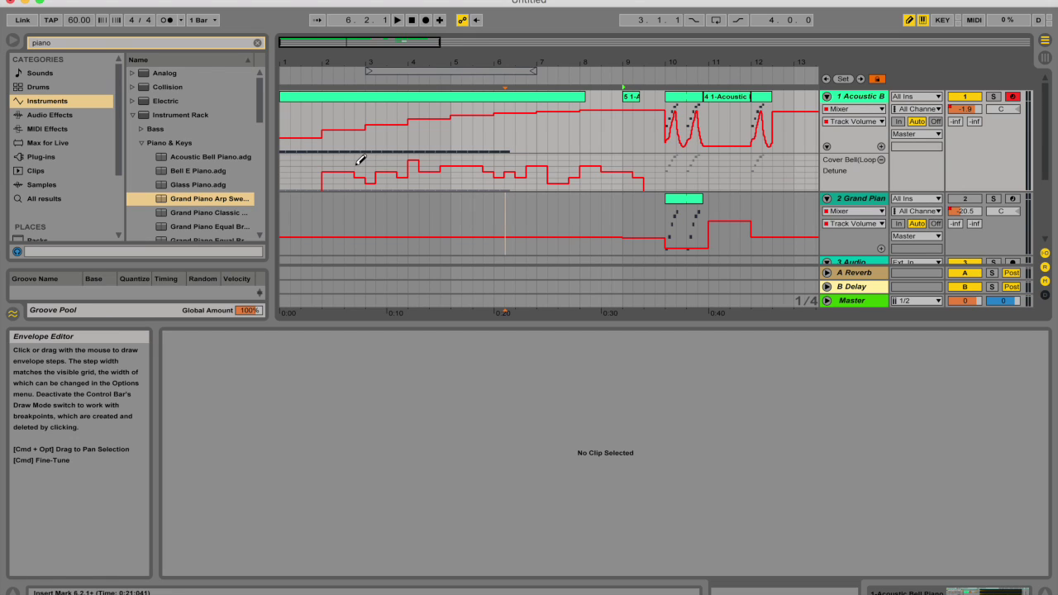
{"action": "mouse_move", "coordinate": [361, 159]}
{"action": "left_mouse_down"}
{"action": "mouse_move", "coordinate": [373, 184]}
{"action": "mouse_move", "coordinate": [385, 168]}
{"action": "mouse_move", "coordinate": [399, 181]}
{"action": "mouse_move", "coordinate": [431, 170]}
{"action": "left_mouse_up"}
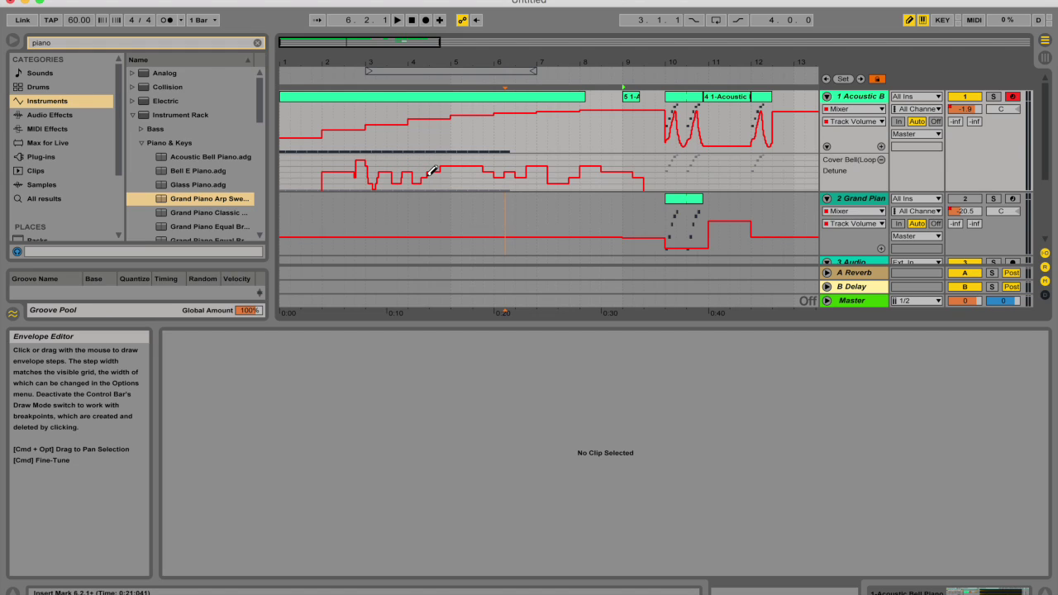
{"action": "key", "text": "super+4"}
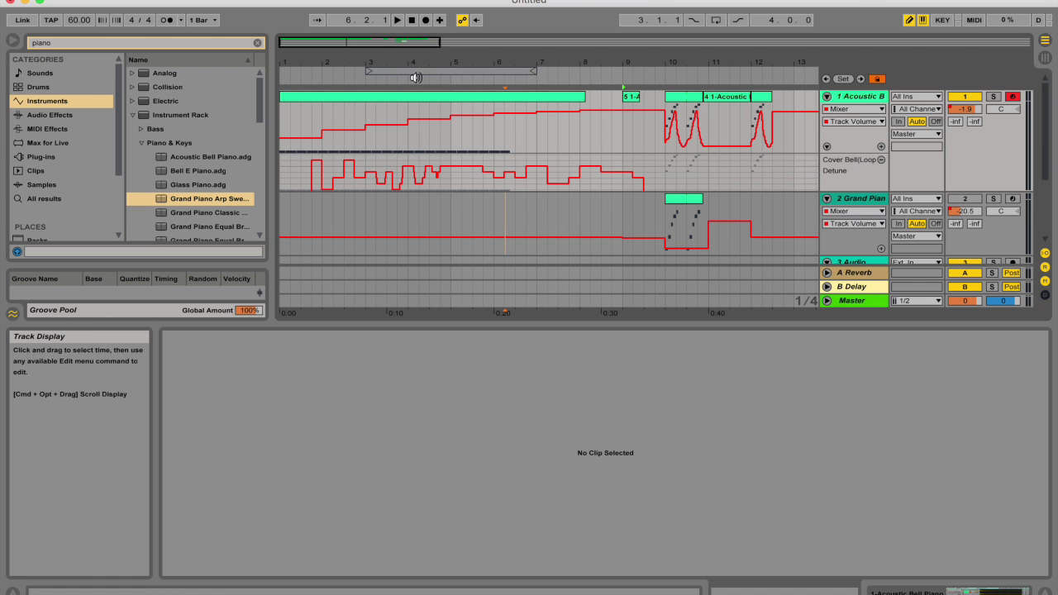
{"action": "key", "text": "plus"}
{"action": "key", "text": "plus"}
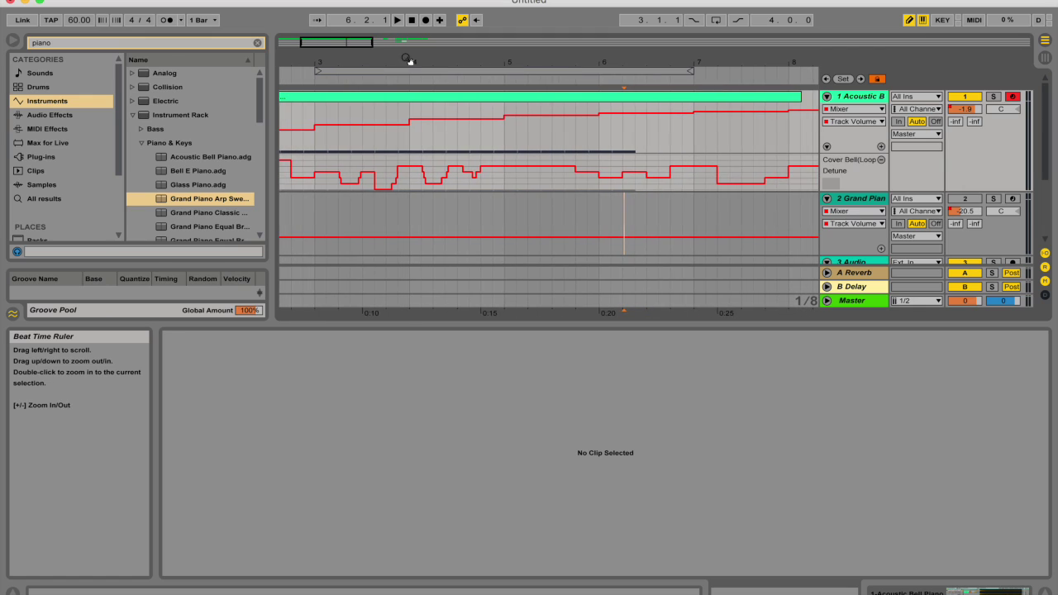
{"action": "key", "text": "b"}
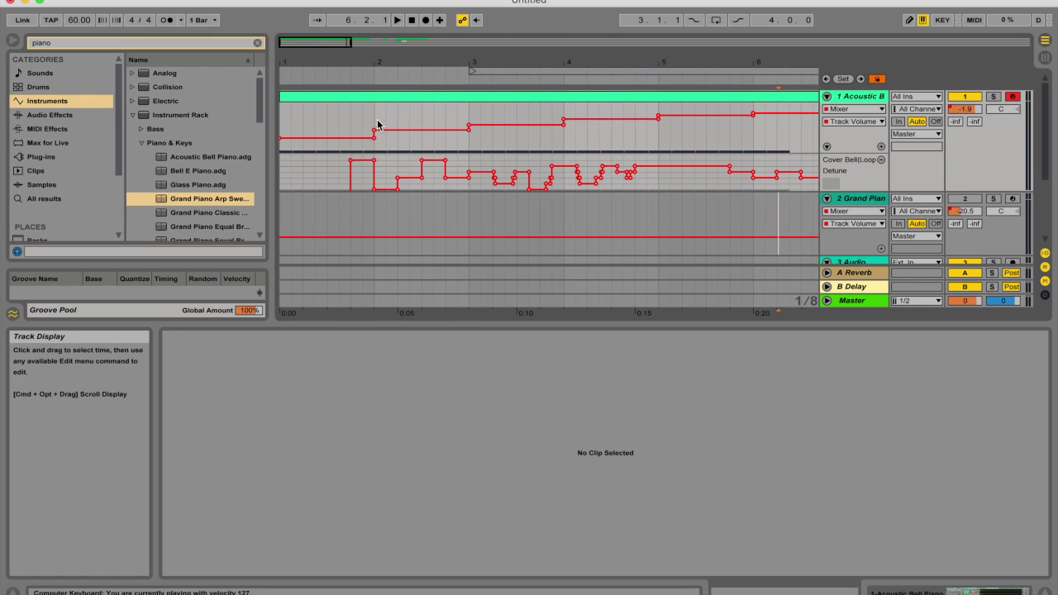
Step: Try lowering, deleting and moving the bar-2 volume breakpoint, then undo the move
{"action": "mouse_move", "coordinate": [374, 137]}
{"action": "left_click_drag", "start_coordinate": [374, 136], "coordinate": [374, 142]}
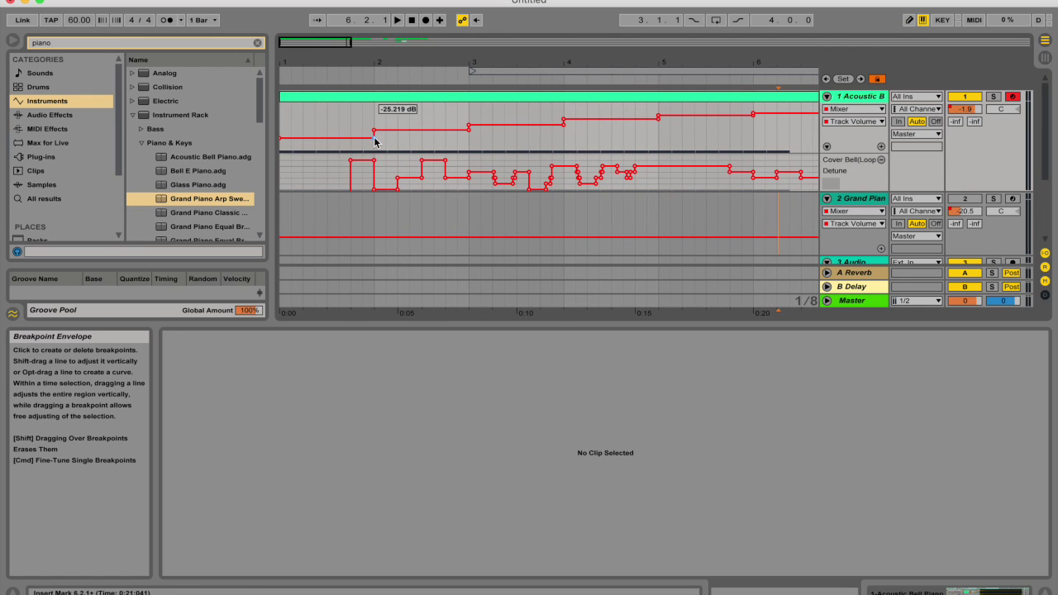
{"action": "left_click", "coordinate": [374, 130]}
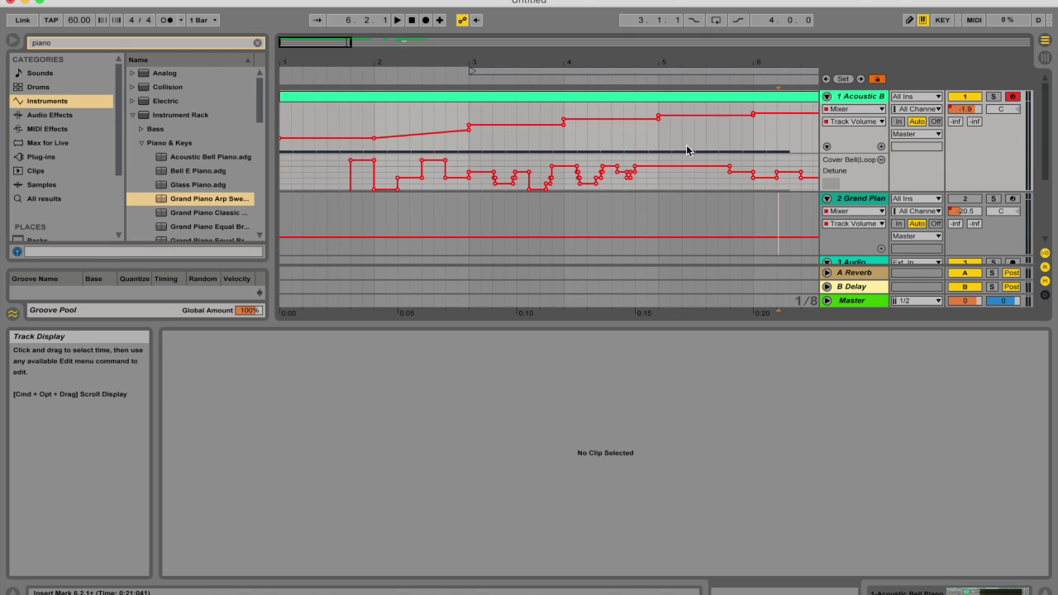
{"action": "left_click", "coordinate": [374, 129]}
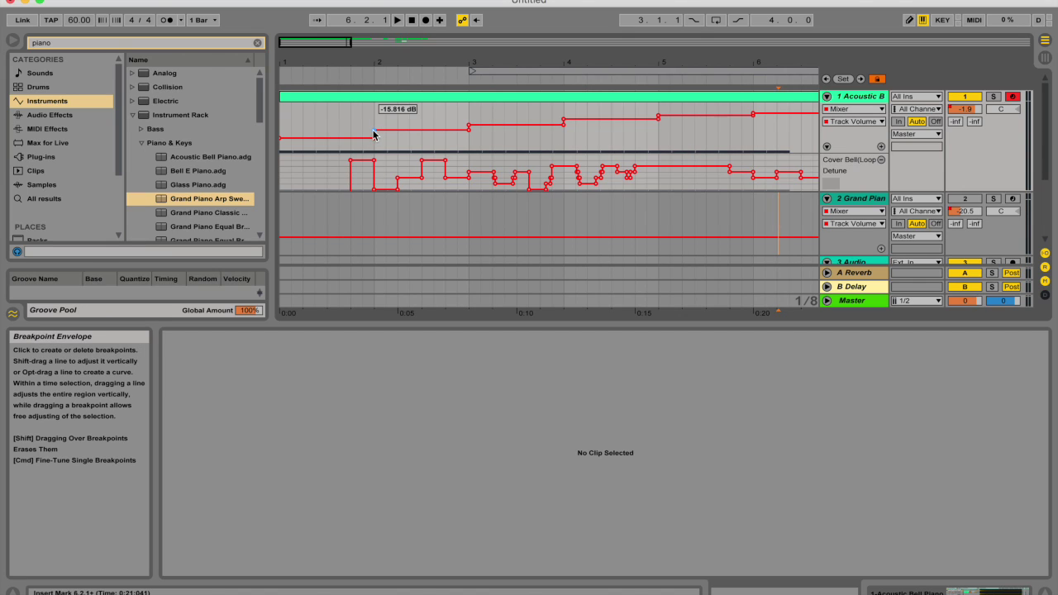
{"action": "left_click_drag", "start_coordinate": [374, 131], "coordinate": [438, 125]}
{"action": "key", "text": "super+z"}
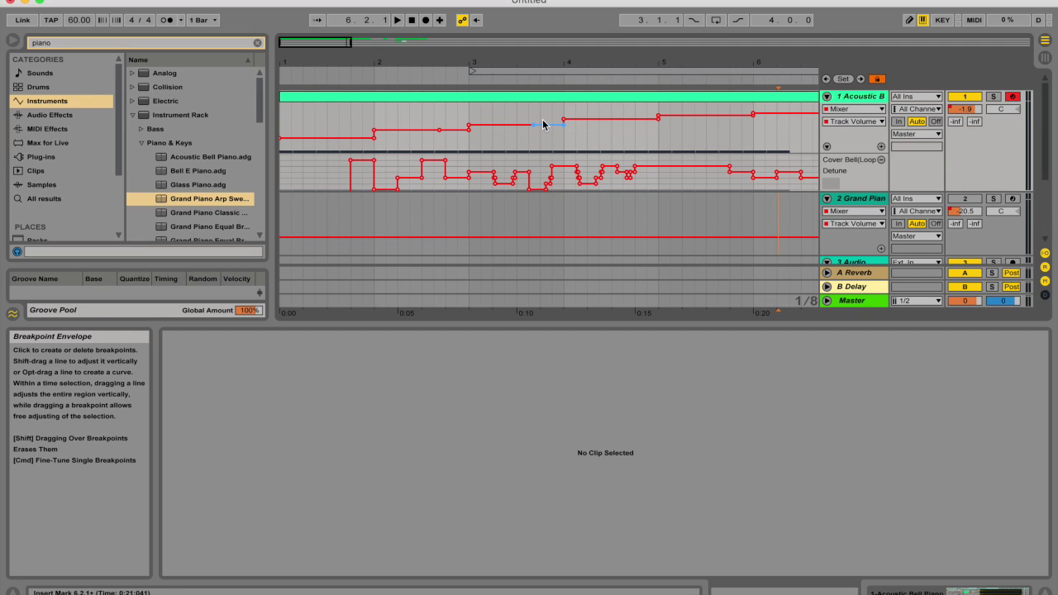
Step: Add a volume peak before bar 4 and raise a breakpoint to -3.2 dB
{"action": "left_click_drag", "start_coordinate": [534, 125], "coordinate": [504, 140]}
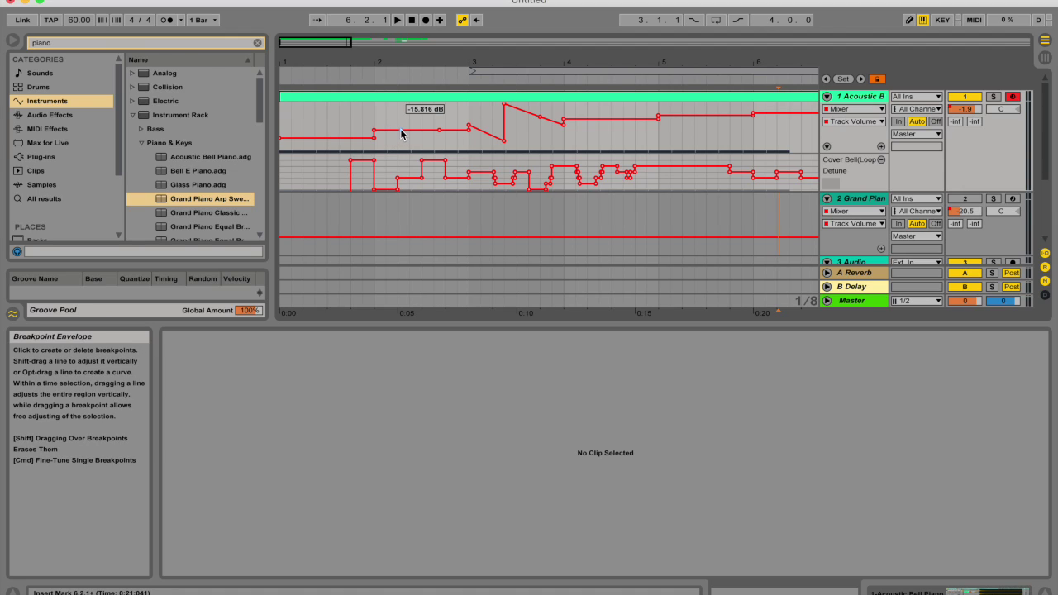
{"action": "left_click", "coordinate": [401, 127]}
{"action": "left_click_drag", "start_coordinate": [414, 131], "coordinate": [400, 117]}
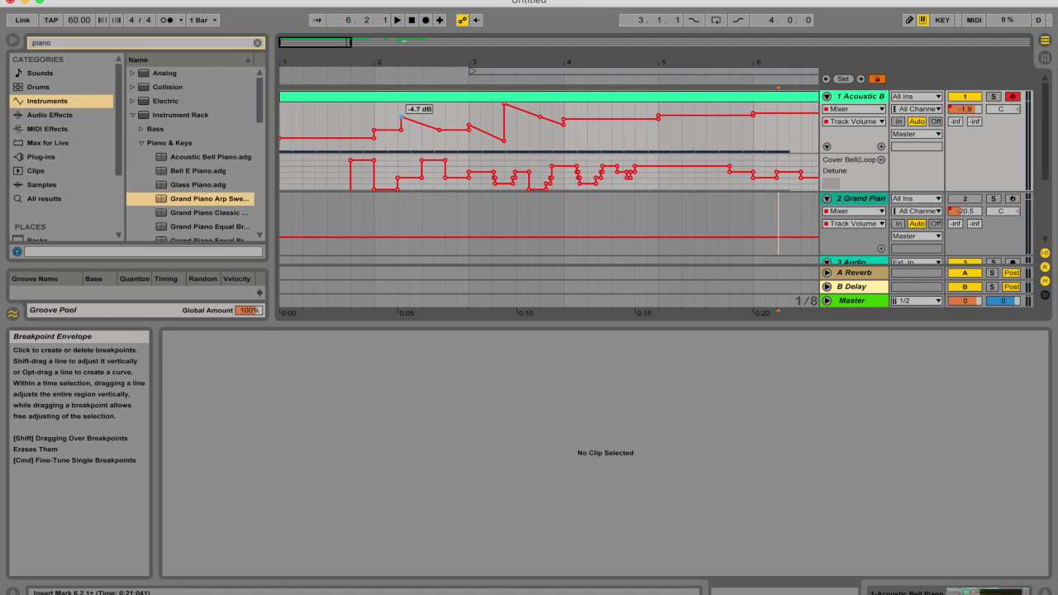
{"action": "left_click_drag", "start_coordinate": [400, 117], "coordinate": [574, 145]}
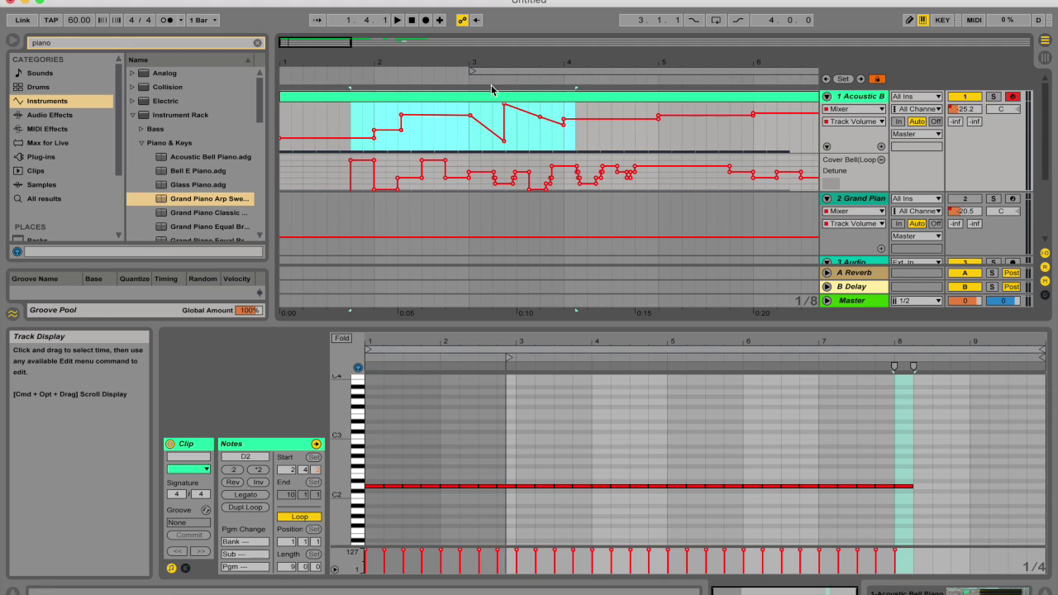
Step: Shift the selected breakpoints and select a time range from bar 2 to reshape the envelope
{"action": "left_click_drag", "start_coordinate": [401, 115], "coordinate": [364, 112]}
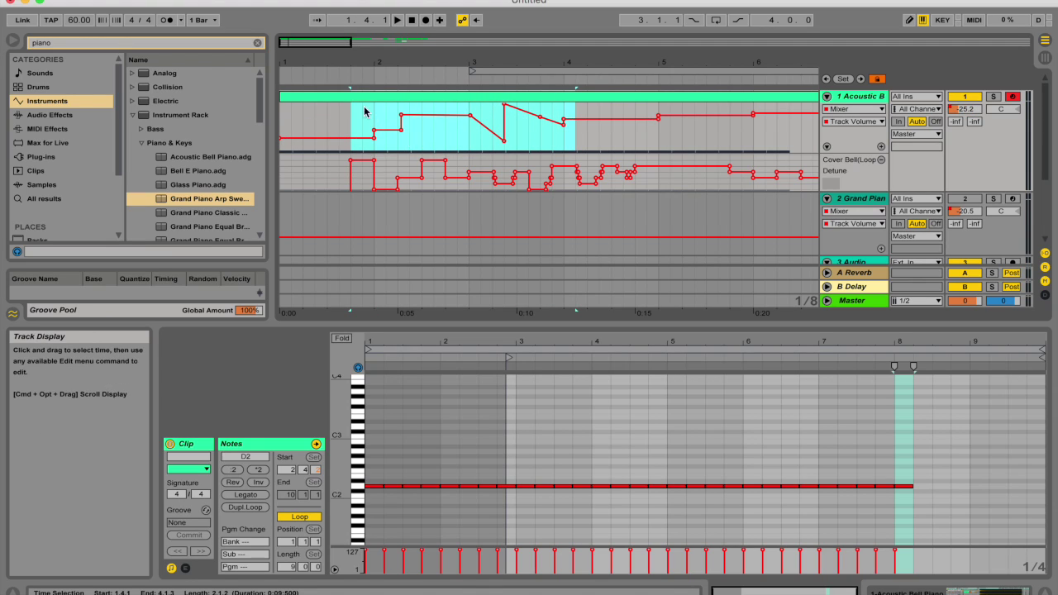
{"action": "left_click", "coordinate": [335, 108]}
{"action": "left_click", "coordinate": [357, 113]}
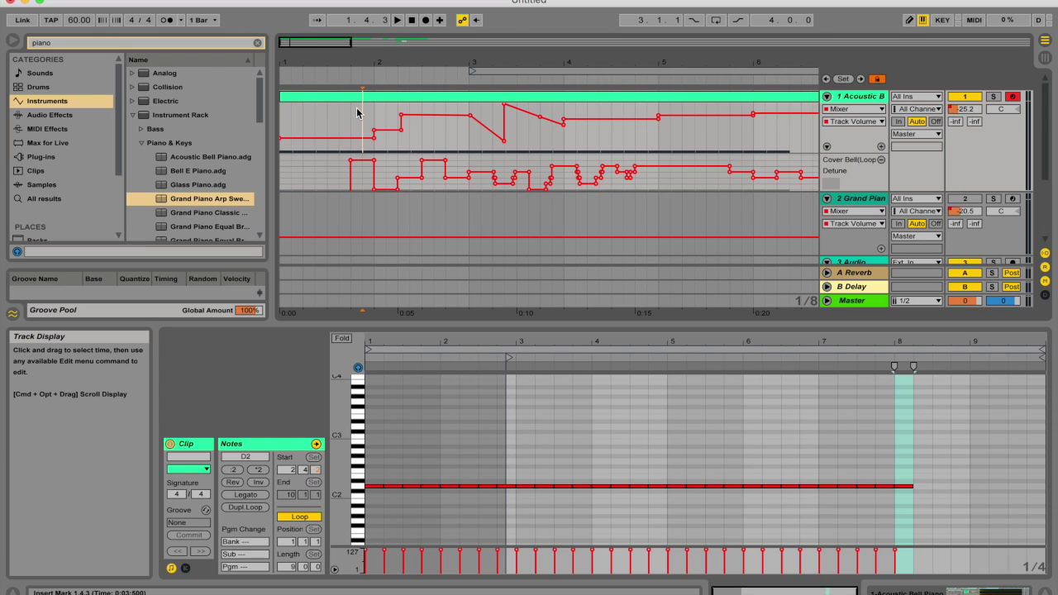
{"action": "left_click_drag", "start_coordinate": [360, 114], "coordinate": [630, 121]}
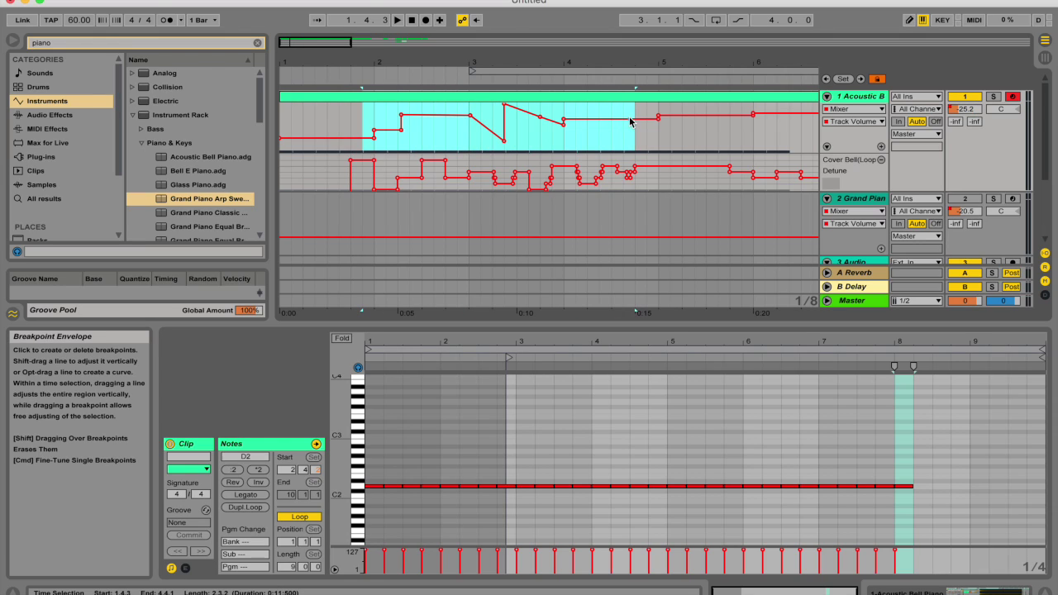
{"action": "left_click_drag", "start_coordinate": [375, 134], "coordinate": [389, 124]}
Step: Lower the flat volume segment near bar 2 and bend the following segment into a sharper curve
{"action": "left_click", "coordinate": [389, 132]}
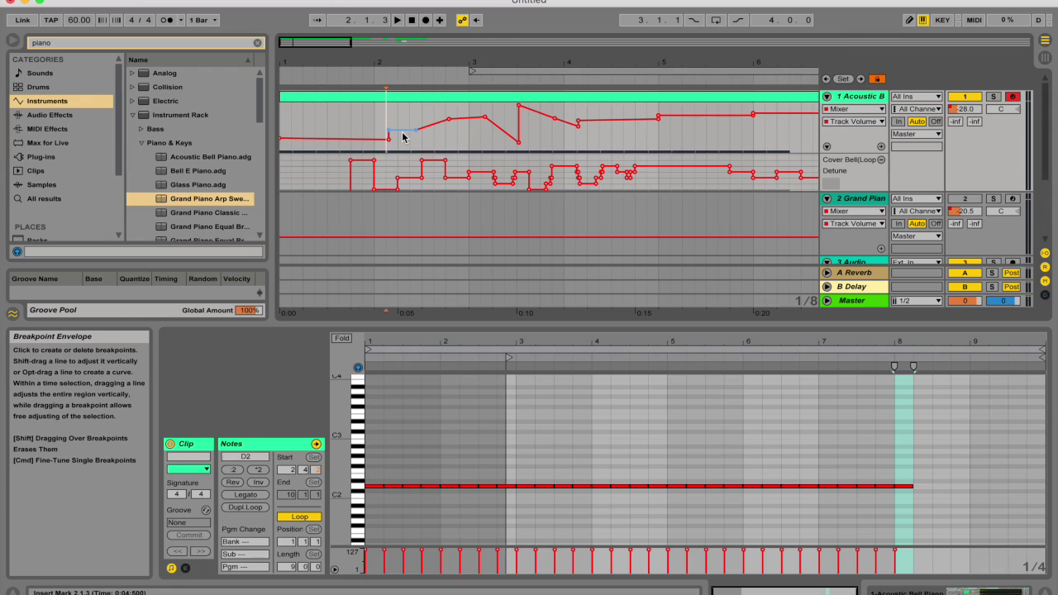
{"action": "mouse_move", "coordinate": [402, 136]}
{"action": "left_mouse_down"}
{"action": "mouse_move", "coordinate": [402, 108]}
{"action": "mouse_move", "coordinate": [402, 157]}
{"action": "left_mouse_up"}
{"action": "left_click", "coordinate": [412, 124]}
{"action": "left_click_drag", "start_coordinate": [430, 142], "coordinate": [430, 157]}
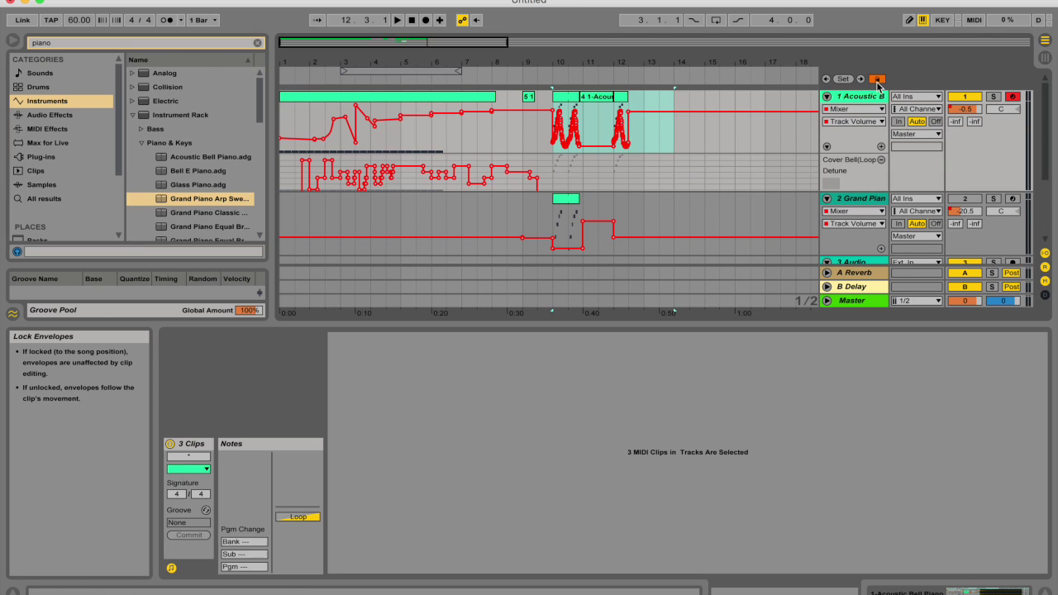
Step: Switch off Lock Envelopes so track 1's volume automation moves with its clips, testing with undone moves
{"action": "left_click_drag", "start_coordinate": [590, 114], "coordinate": [681, 114]}
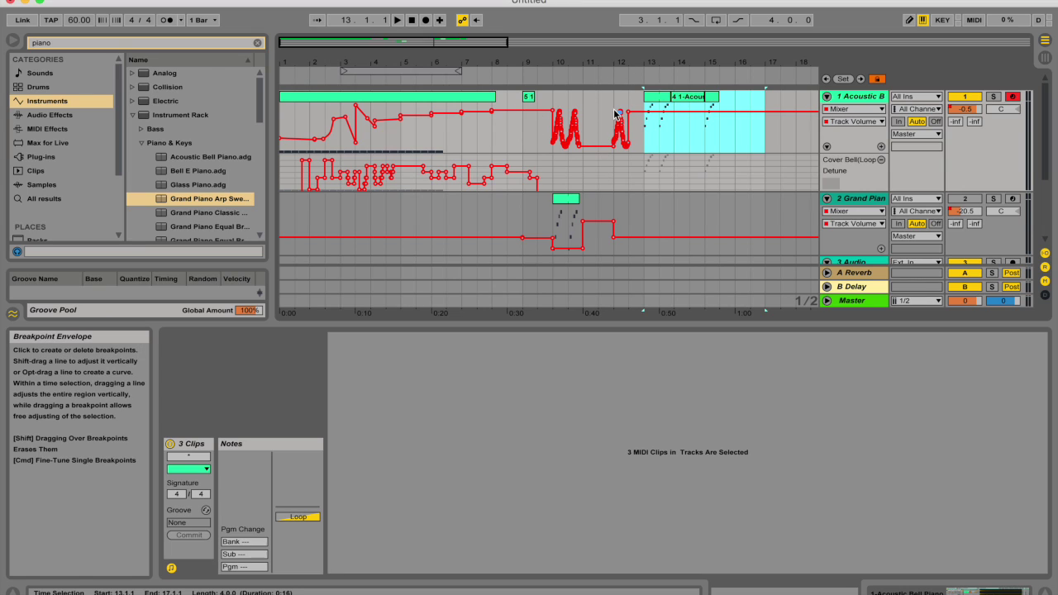
{"action": "key", "text": "super+z"}
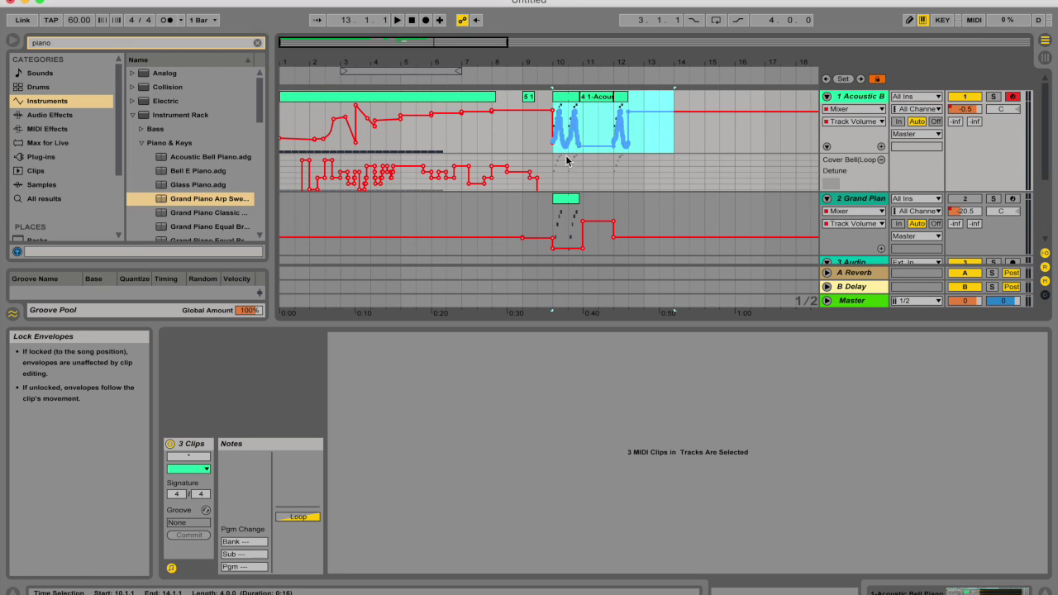
{"action": "left_click", "coordinate": [878, 81]}
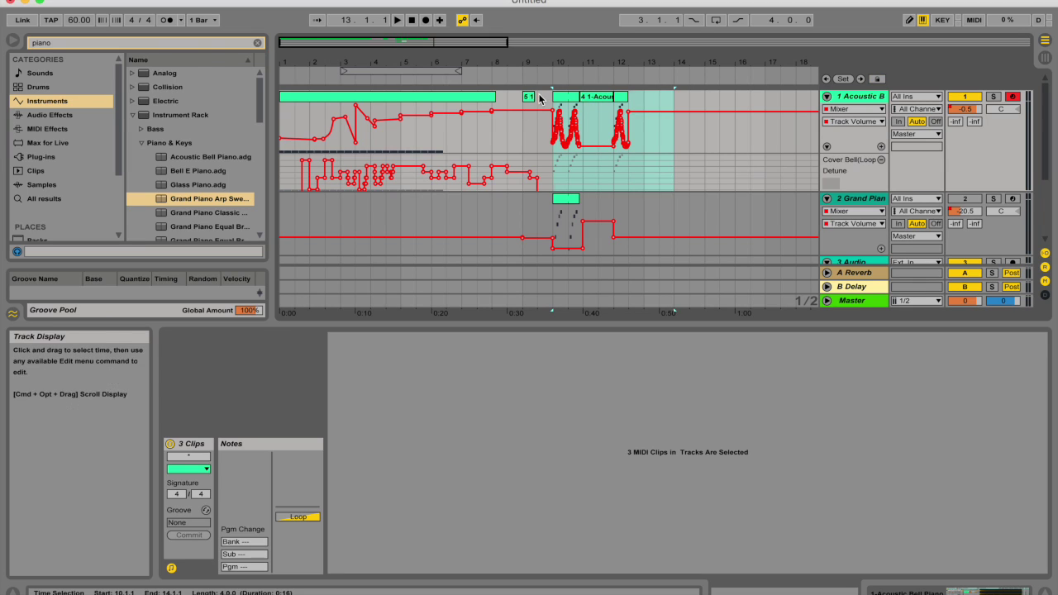
{"action": "left_click", "coordinate": [613, 111]}
{"action": "left_click_drag", "start_coordinate": [591, 96], "coordinate": [665, 97]}
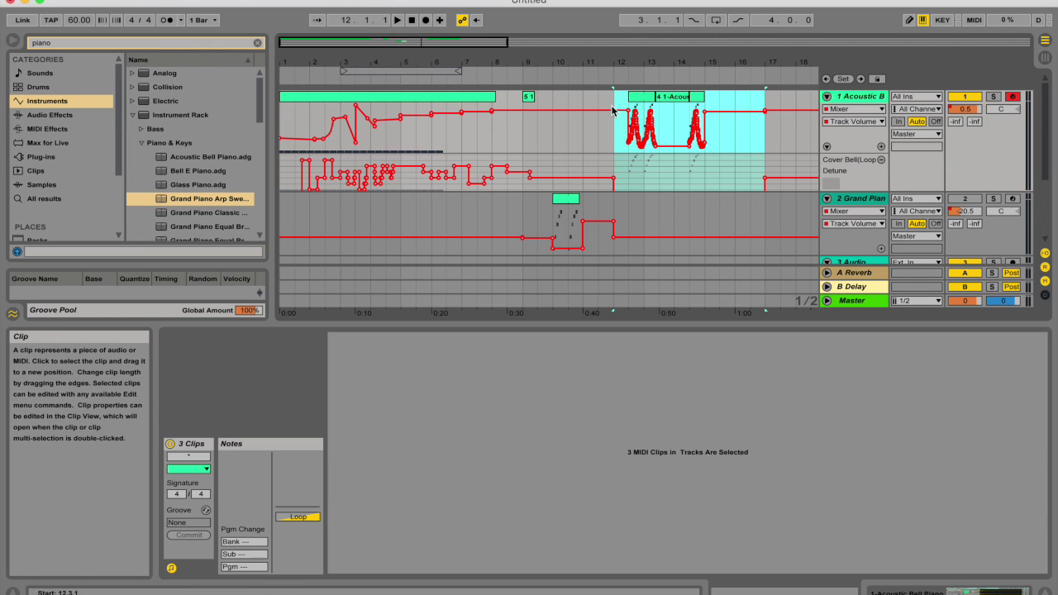
{"action": "key", "text": "super+z"}
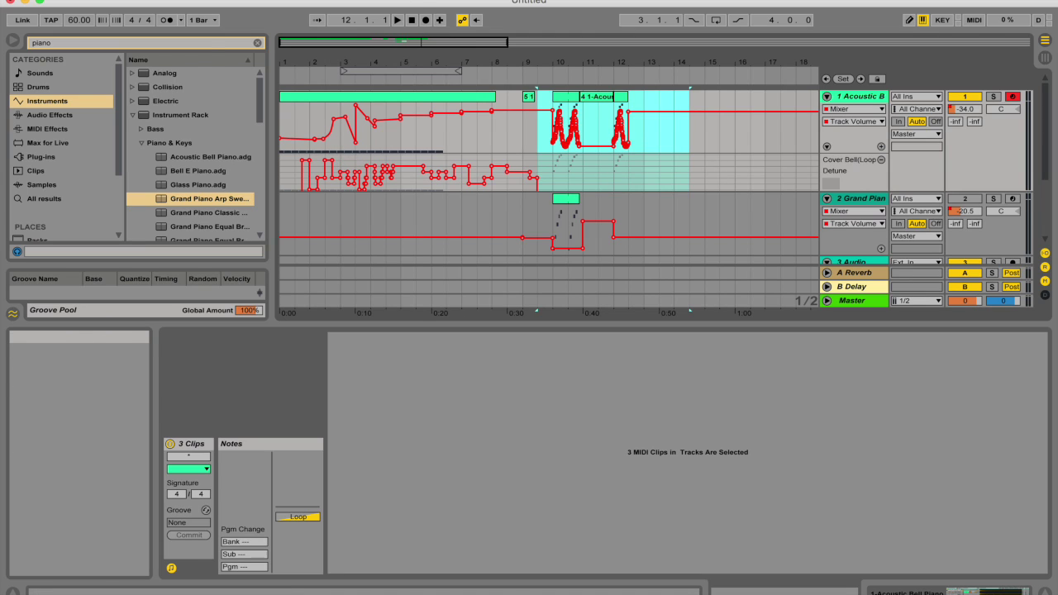
{"action": "left_click", "coordinate": [198, 0]}
Step: Select all, duplicate the bar 9–14 volume envelope section via Edit > Duplicate, then undo it
{"action": "mouse_move", "coordinate": [231, 0]}
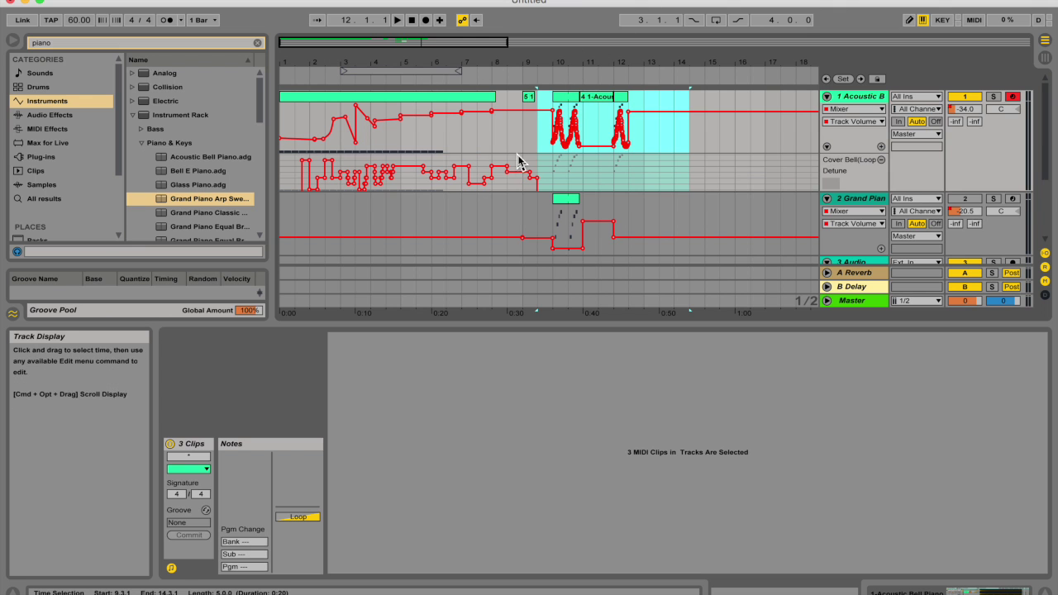
{"action": "left_click", "coordinate": [119, 0]}
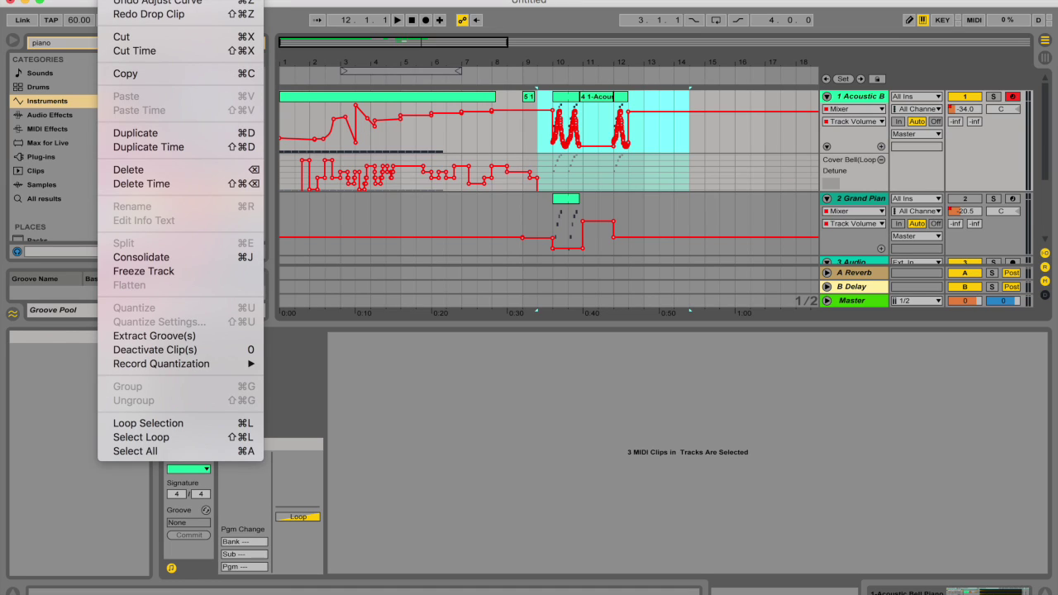
{"action": "key", "text": "super+a"}
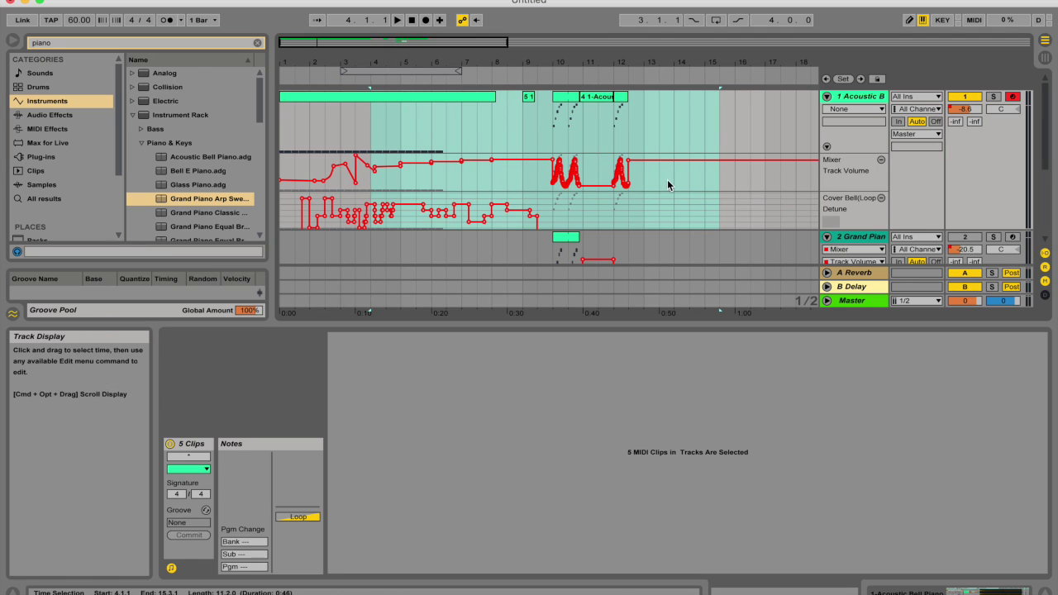
{"action": "left_click_drag", "start_coordinate": [667, 180], "coordinate": [522, 179]}
{"action": "left_click", "coordinate": [116, 0]}
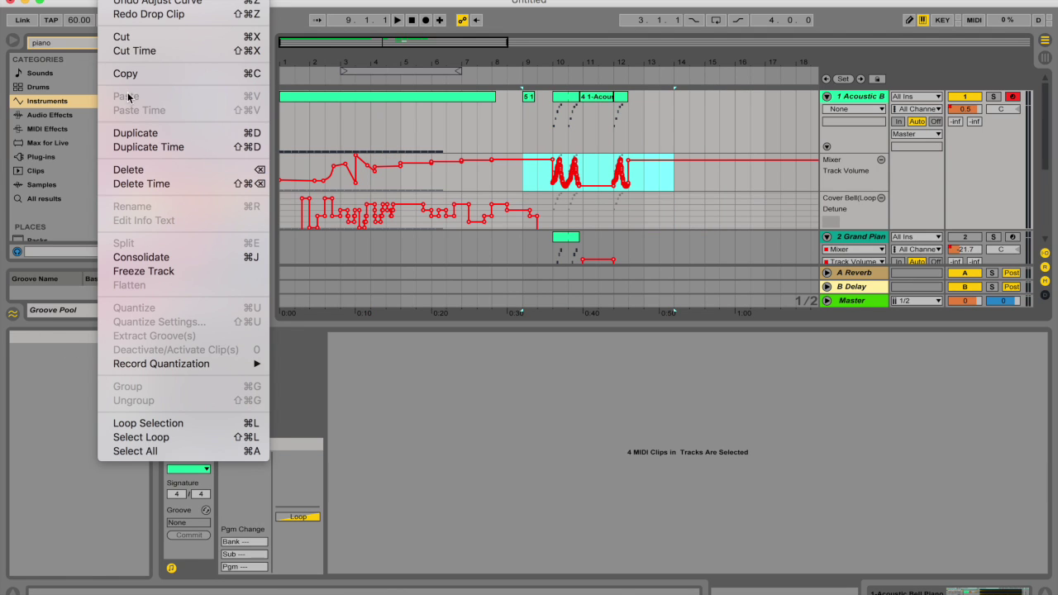
{"action": "left_click", "coordinate": [135, 133]}
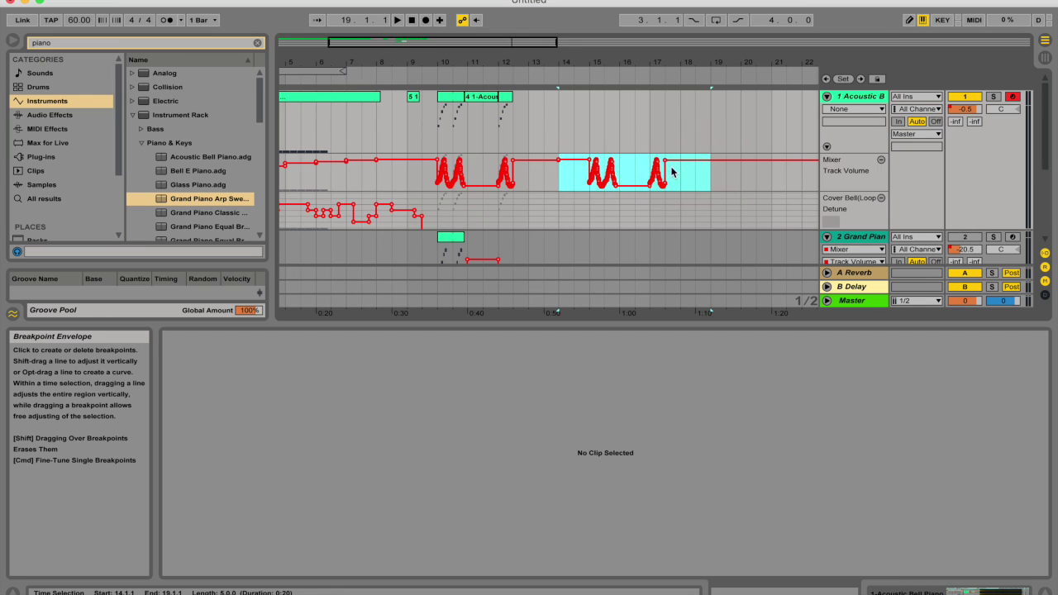
{"action": "key", "text": "super+z"}
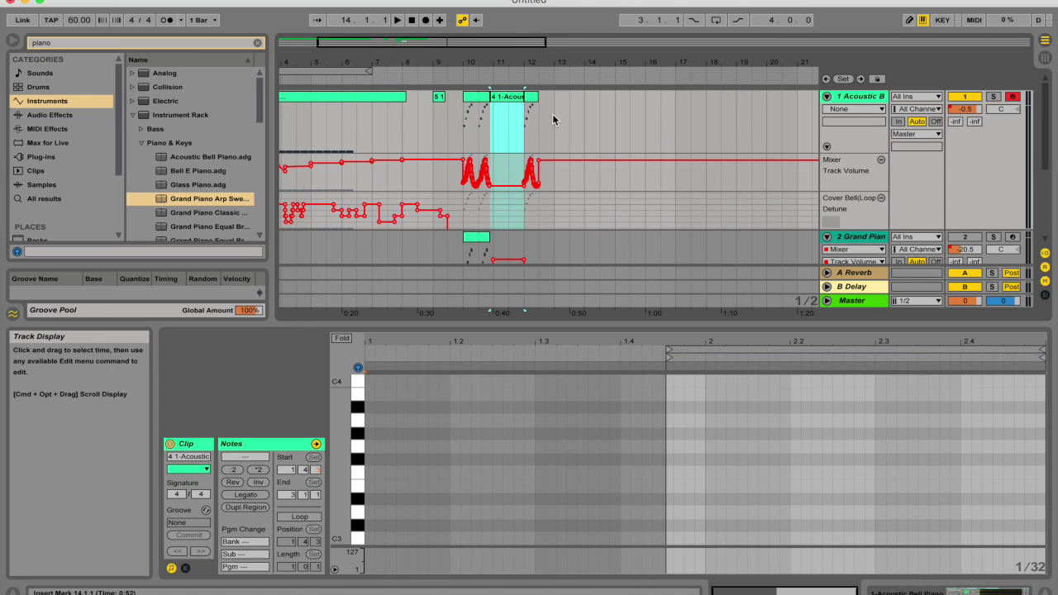
{"action": "left_click", "coordinate": [552, 119]}
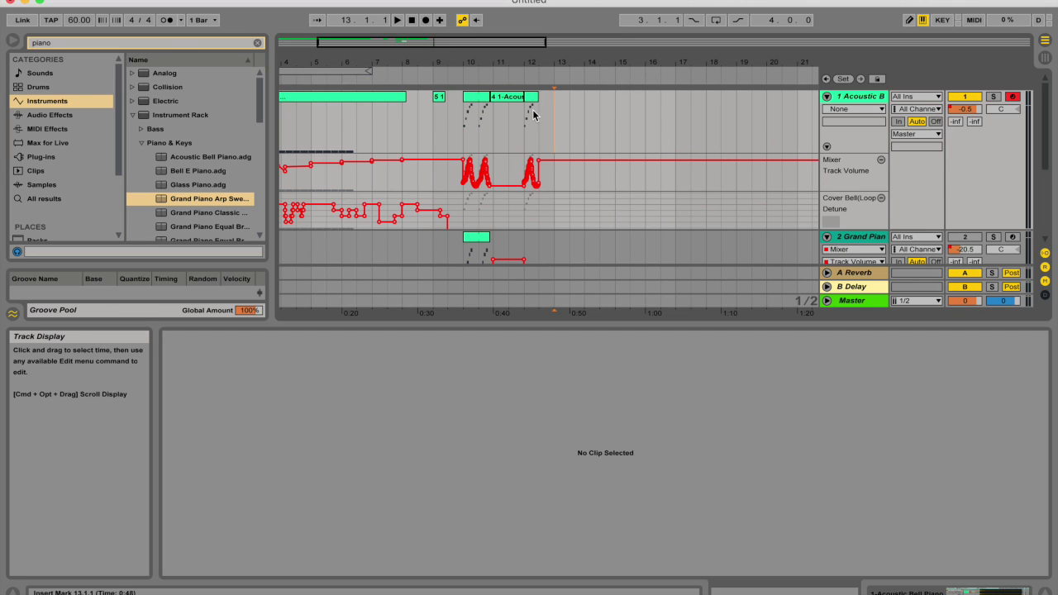
{"action": "left_click", "coordinate": [550, 131]}
{"action": "left_click", "coordinate": [535, 128], "text": "shift"}
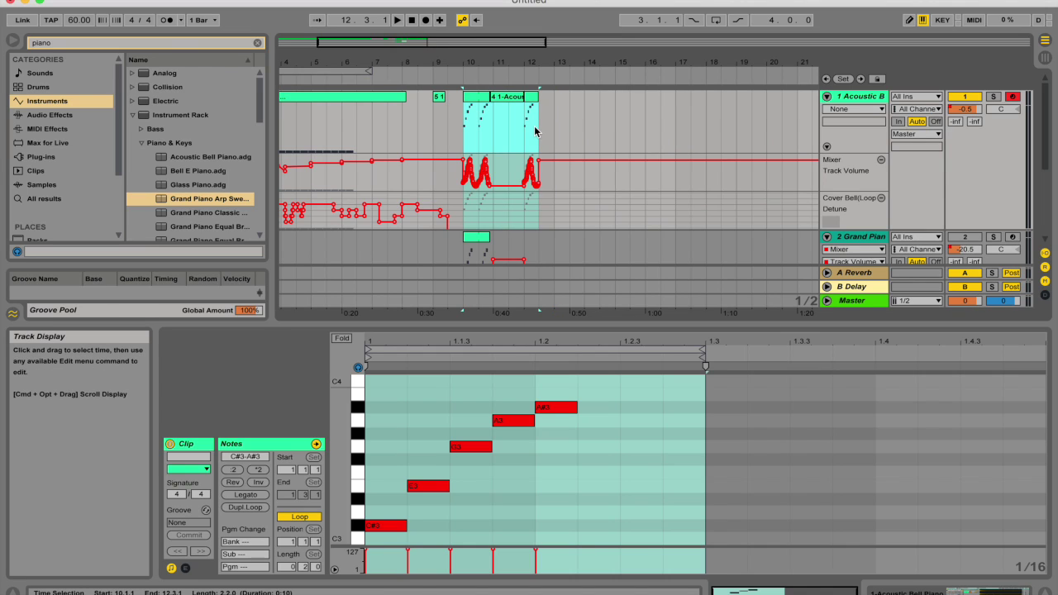
{"action": "key", "text": "super+d"}
{"action": "left_click", "coordinate": [570, 156]}
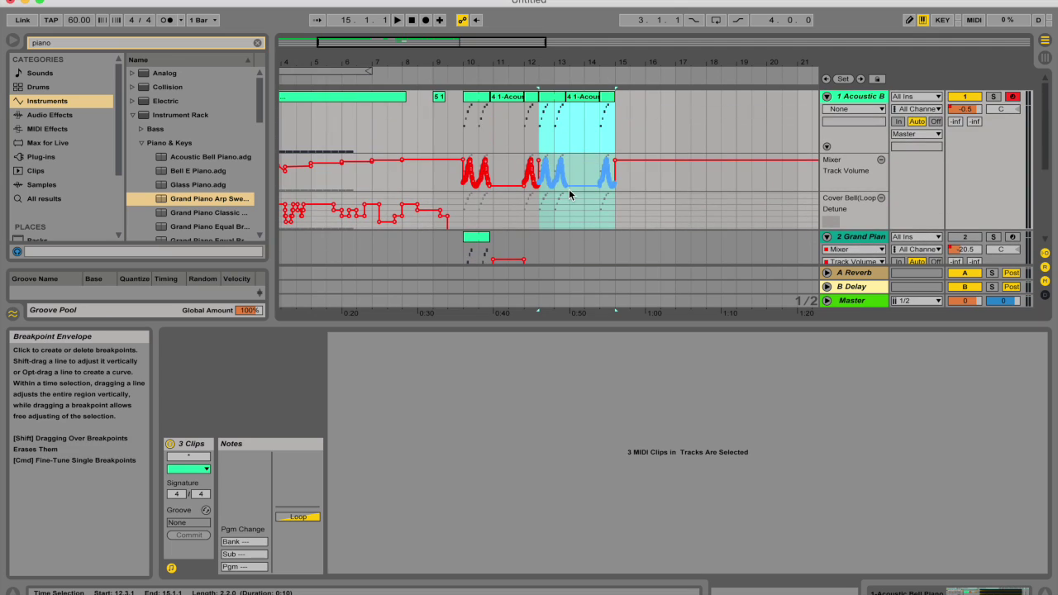
{"action": "key", "text": "super+z"}
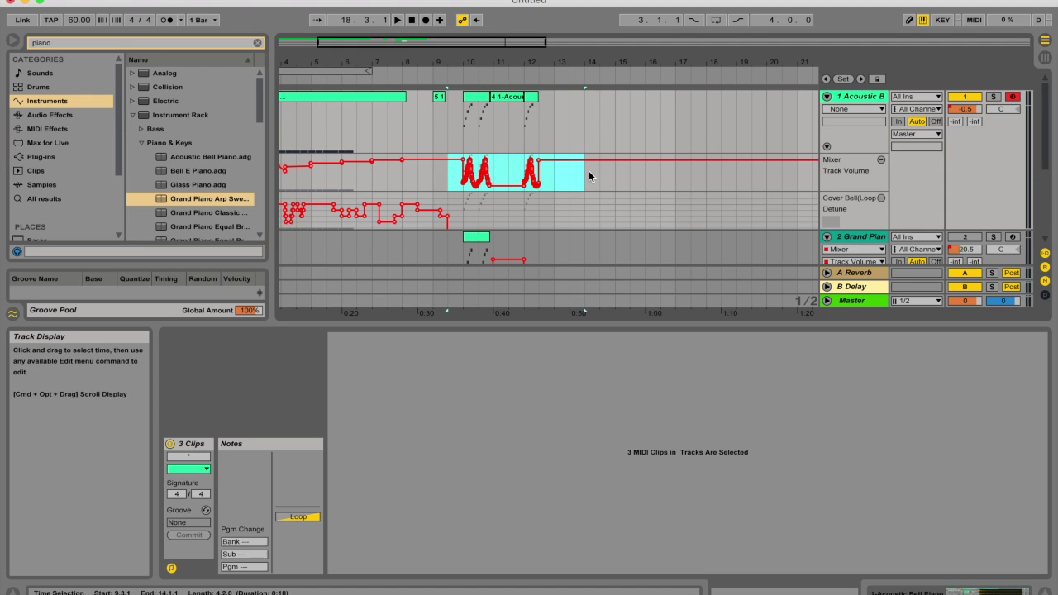
{"action": "left_click", "coordinate": [583, 208]}
Step: Carry a bars 7.3–9 selection into the Track Volume lane and drag that lane much taller
{"action": "left_click_drag", "start_coordinate": [451, 207], "coordinate": [404, 200]}
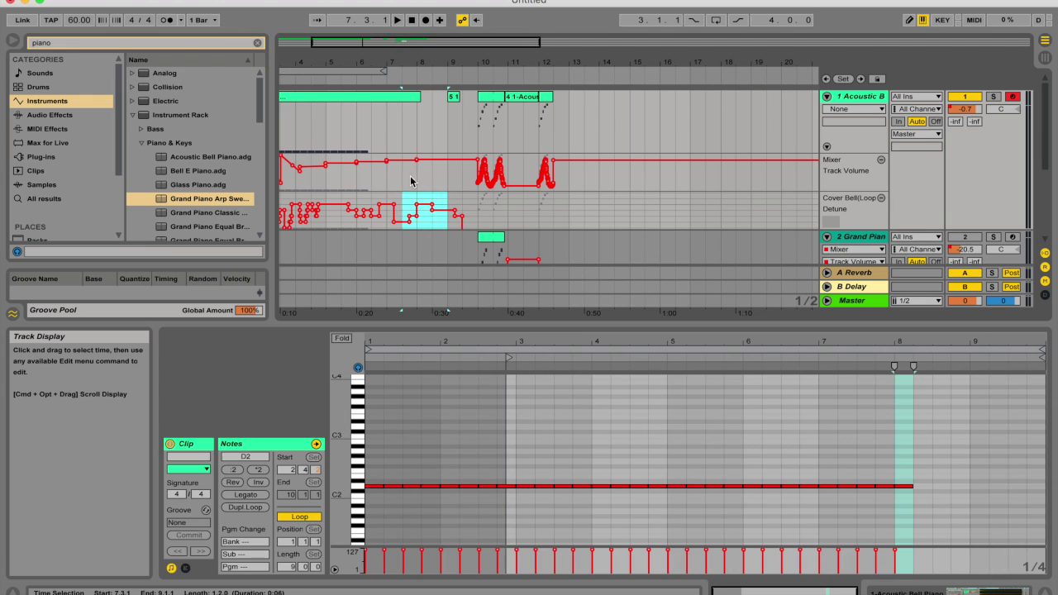
{"action": "left_click_drag", "start_coordinate": [411, 181], "coordinate": [447, 180]}
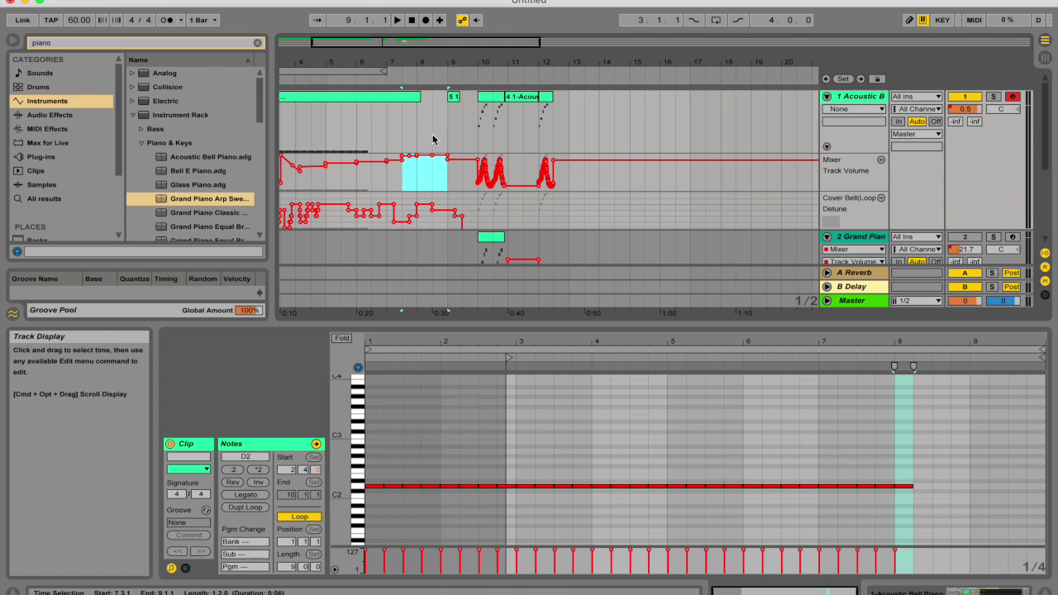
{"action": "left_click_drag", "start_coordinate": [876, 193], "coordinate": [876, 265]}
{"action": "scroll", "coordinate": [765, 215], "scroll_direction": "down", "scroll_amount": 3}
{"action": "scroll", "coordinate": [765, 215], "scroll_direction": "up", "scroll_amount": 4}
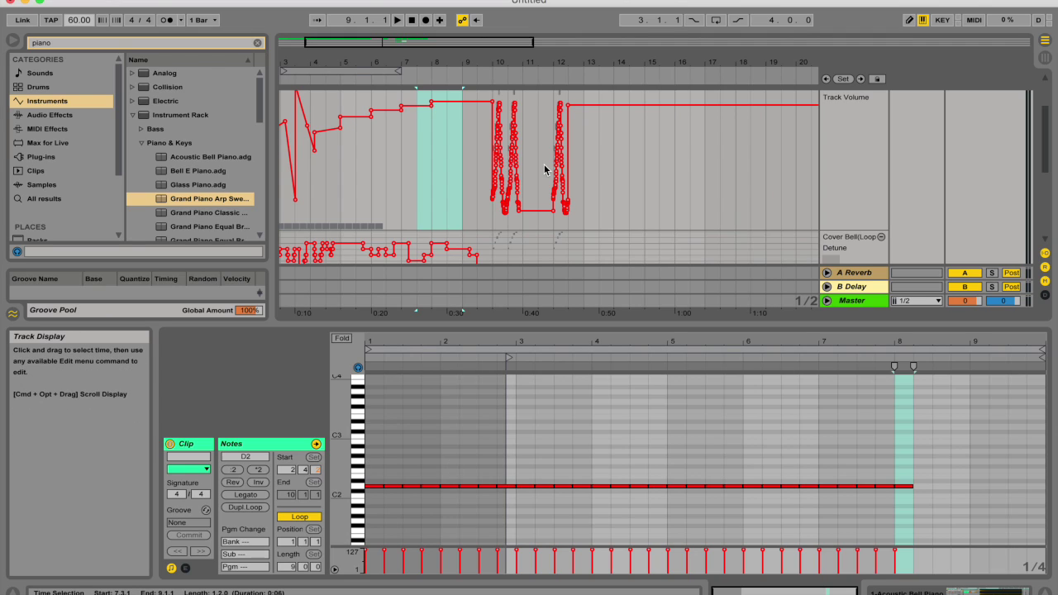
{"action": "scroll", "coordinate": [779, 161], "scroll_direction": "down", "scroll_amount": 5}
Step: Unfold the Master track and show its Mixer > Song Tempo automation envelope
{"action": "scroll", "coordinate": [824, 144], "scroll_direction": "down", "scroll_amount": 3}
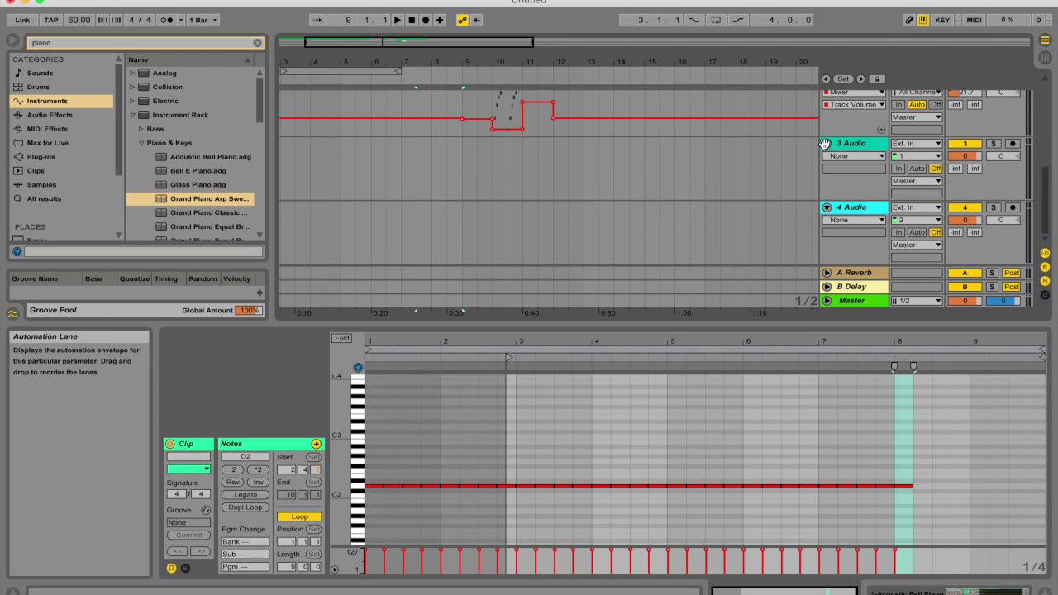
{"action": "left_click", "coordinate": [837, 300]}
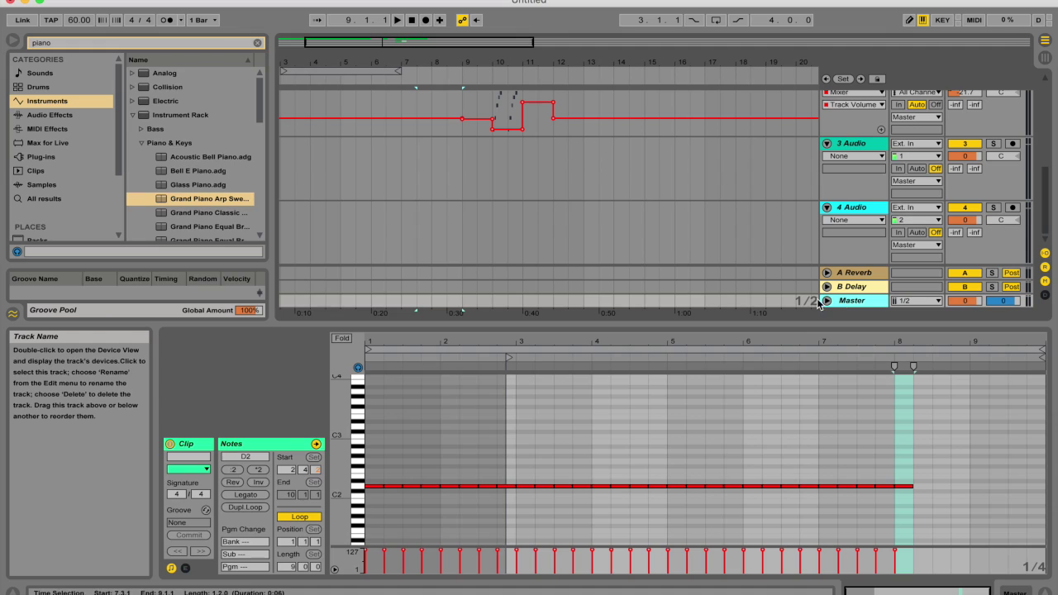
{"action": "left_click", "coordinate": [828, 300]}
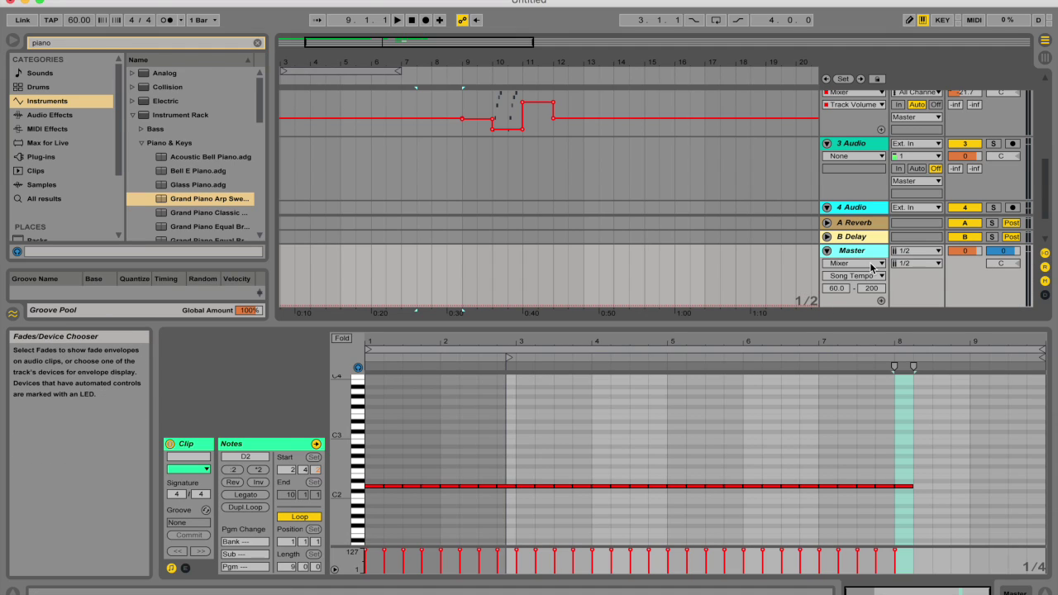
{"action": "left_click", "coordinate": [871, 264]}
{"action": "left_click", "coordinate": [839, 285]}
{"action": "left_click", "coordinate": [853, 275]}
{"action": "left_click", "coordinate": [838, 291]}
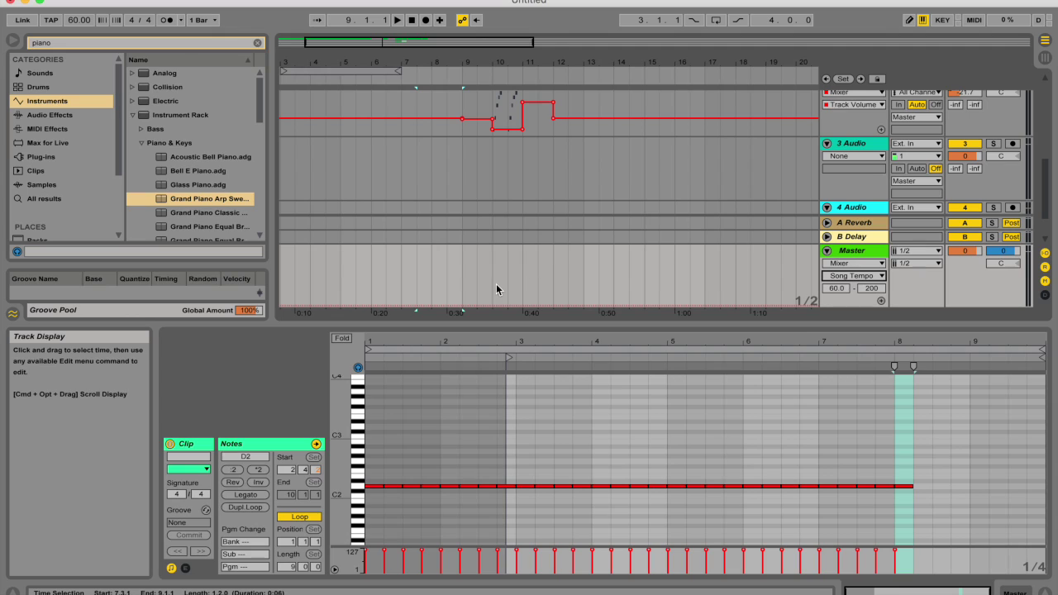
Step: Discard a trial drawn envelope, then record a brief tempo spike to 124 BPM near bar 8
{"action": "key", "text": "super+b"}
{"action": "mouse_move", "coordinate": [312, 294]}
{"action": "left_mouse_down"}
{"action": "mouse_move", "coordinate": [376, 268]}
{"action": "mouse_move", "coordinate": [490, 283]}
{"action": "left_mouse_up"}
{"action": "key", "text": "super+z"}
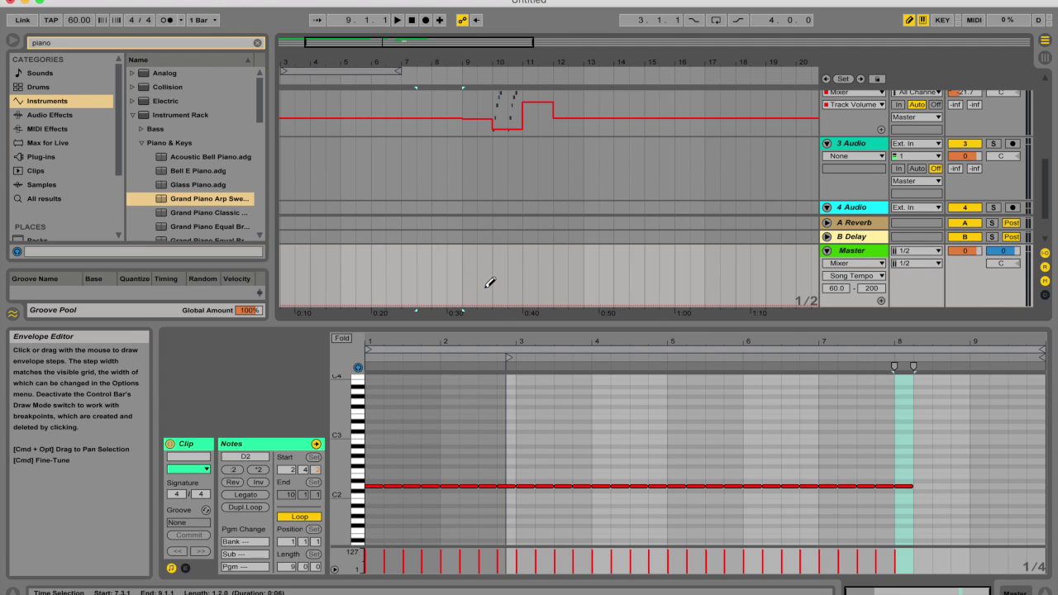
{"action": "left_click", "coordinate": [426, 22]}
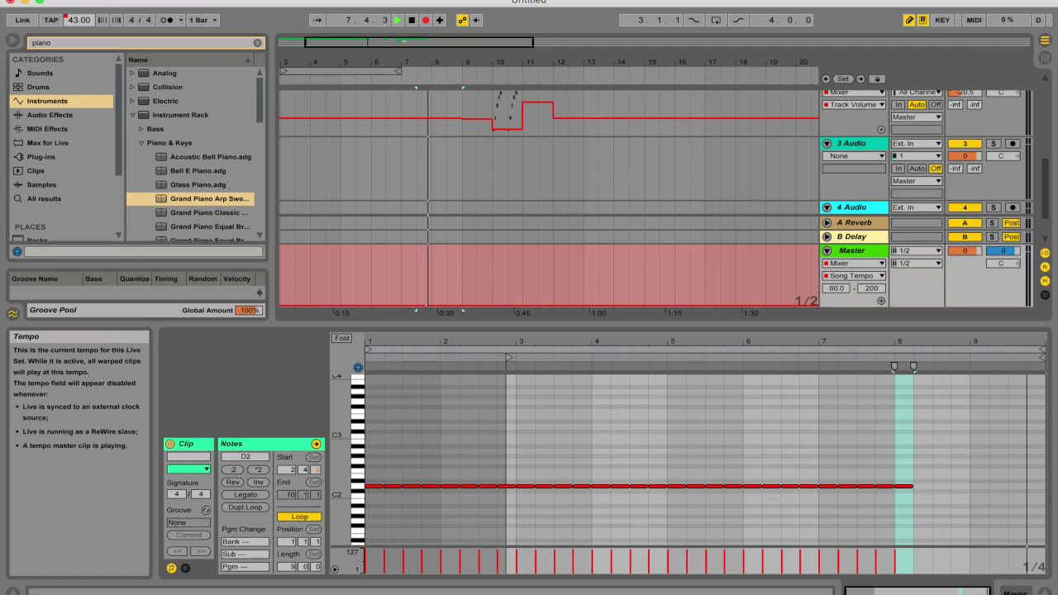
{"action": "left_click_drag", "start_coordinate": [79, 20], "coordinate": [80, 9]}
{"action": "key", "text": "space"}
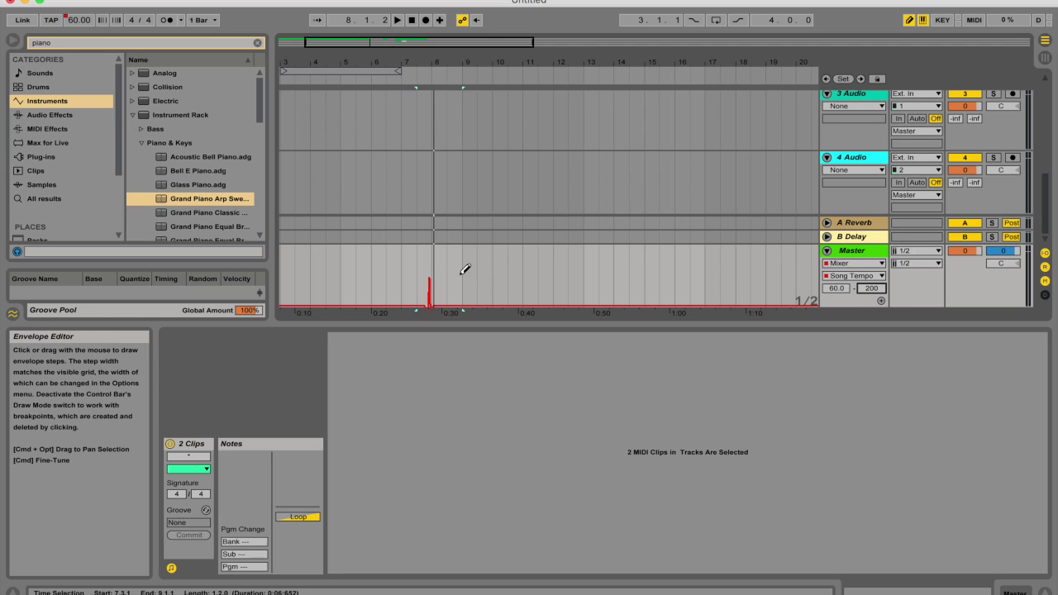
Step: Change the Song Tempo envelope maximum from 200 to 120 BPM, spanning 60–120
{"action": "left_click", "coordinate": [866, 289]}
{"action": "key", "text": "Return"}
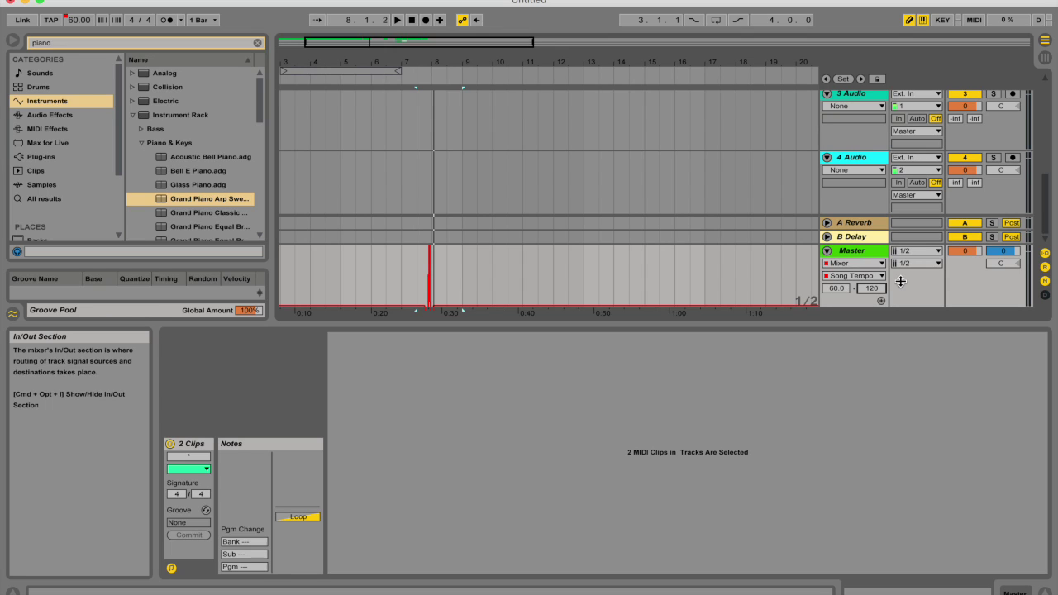
Step: Switch to Session View and show track 1 clip's volume envelope in Clip View
{"action": "key", "text": "Tab"}
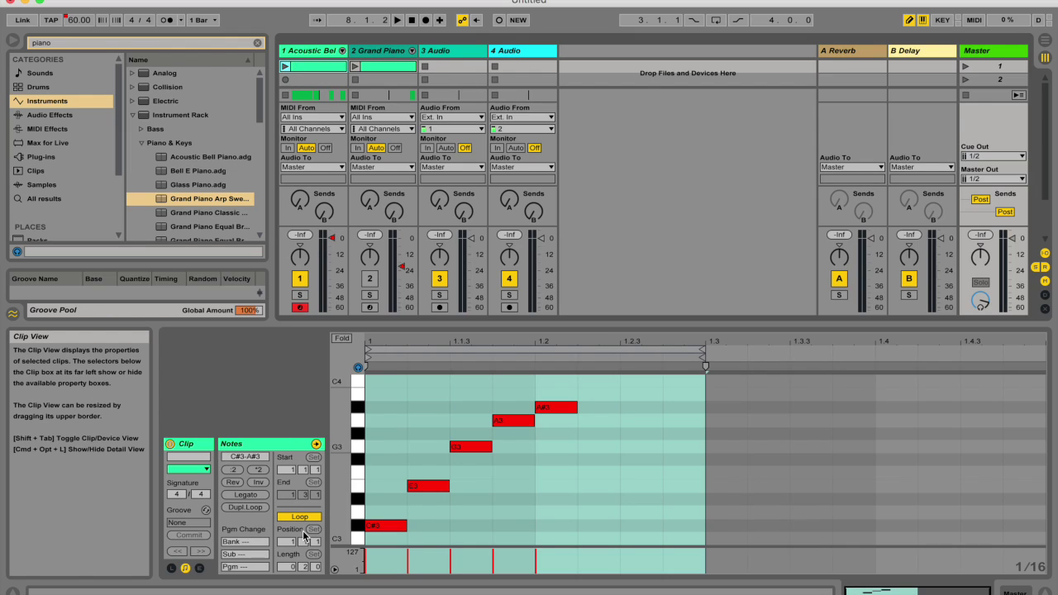
{"action": "left_click", "coordinate": [198, 569]}
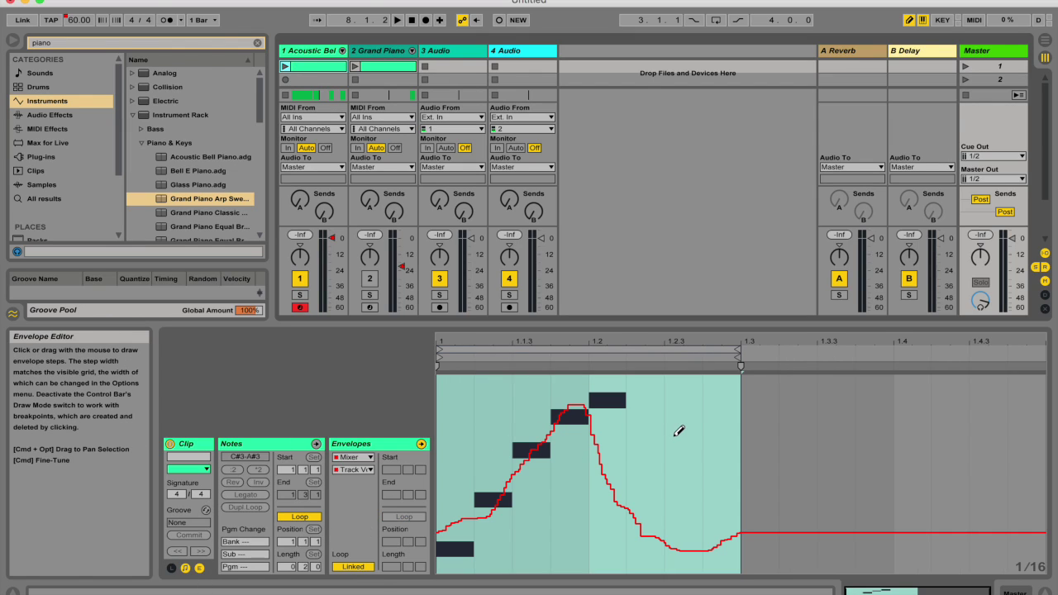